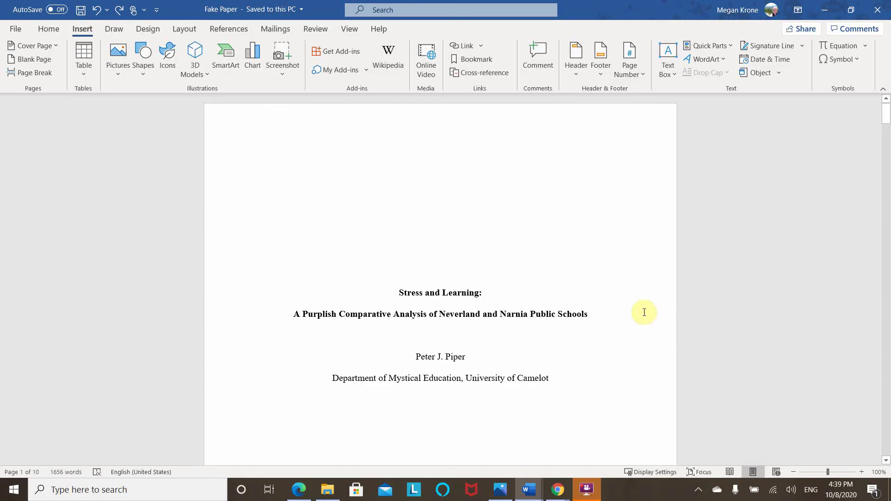
# Place the cursor just before 'Once upon a time' at the start of the body text.
pyautogui.scroll(-6, 597, 310)
pyautogui.scroll(-3, 588, 302)
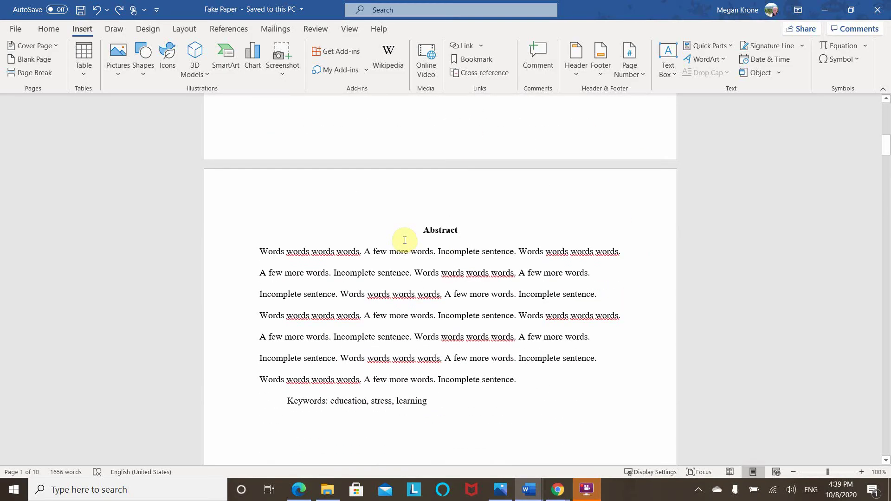
pyautogui.click(447, 229)
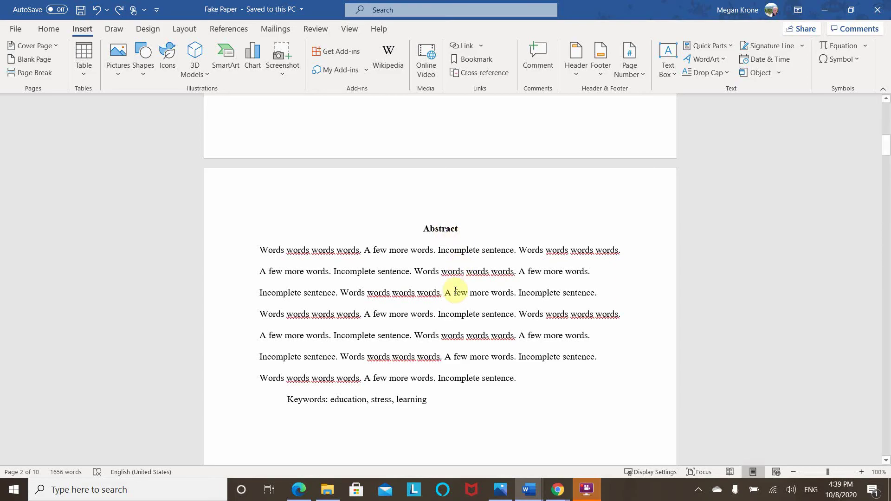
pyautogui.scroll(-5, 455, 291)
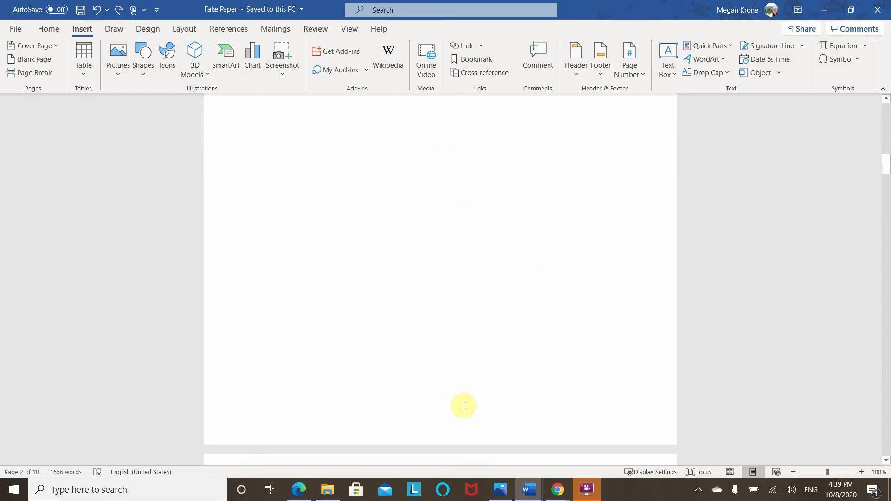
pyautogui.scroll(-12, 463, 405)
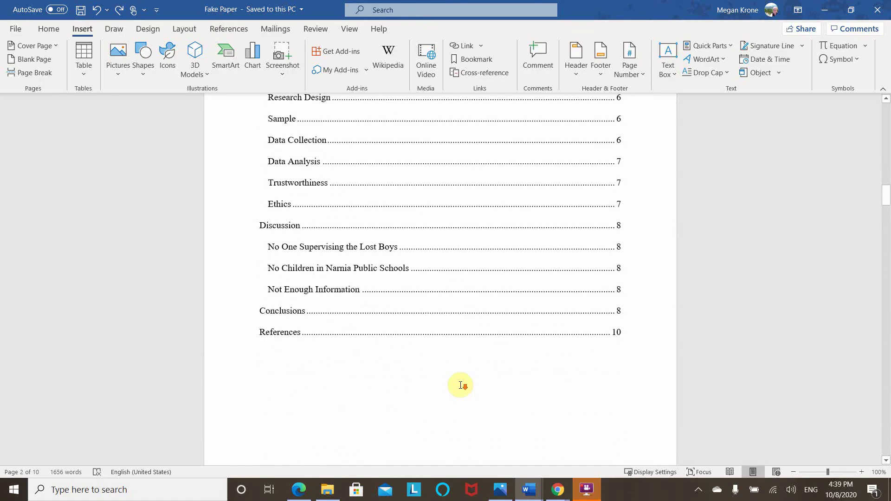
pyautogui.scroll(-12, 461, 385)
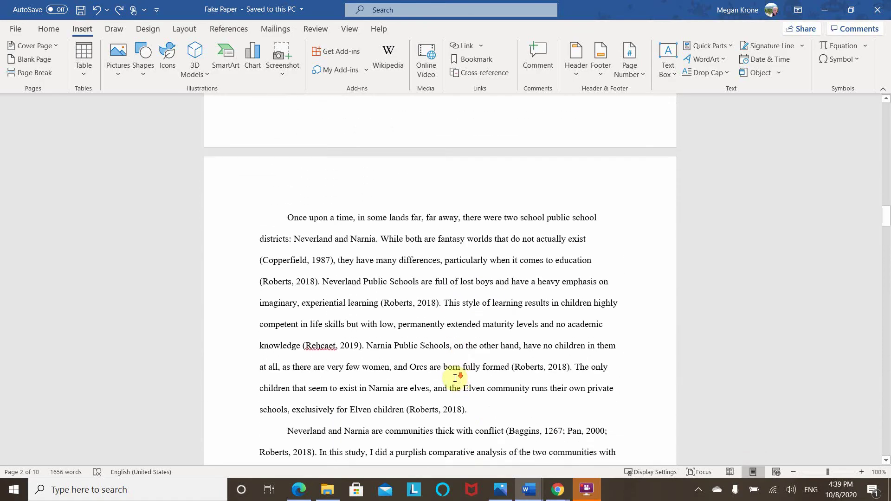
pyautogui.scroll(-2, 454, 378)
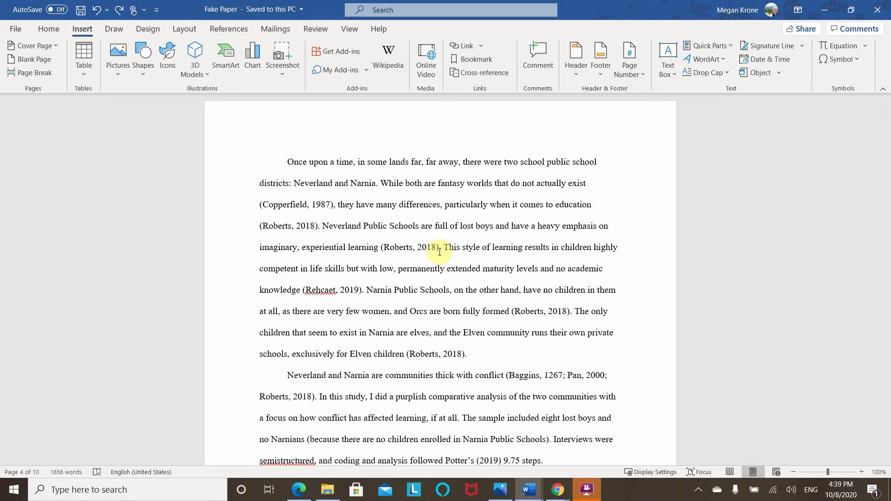
pyautogui.click(439, 248)
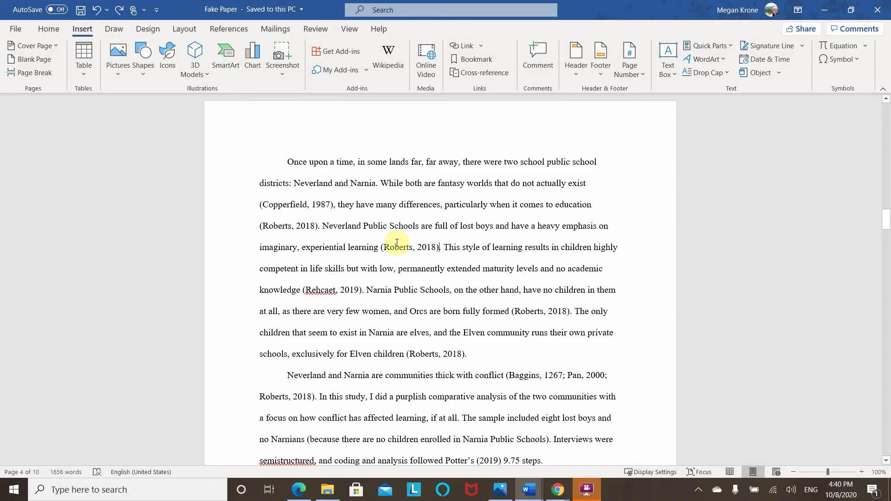
pyautogui.click(286, 161)
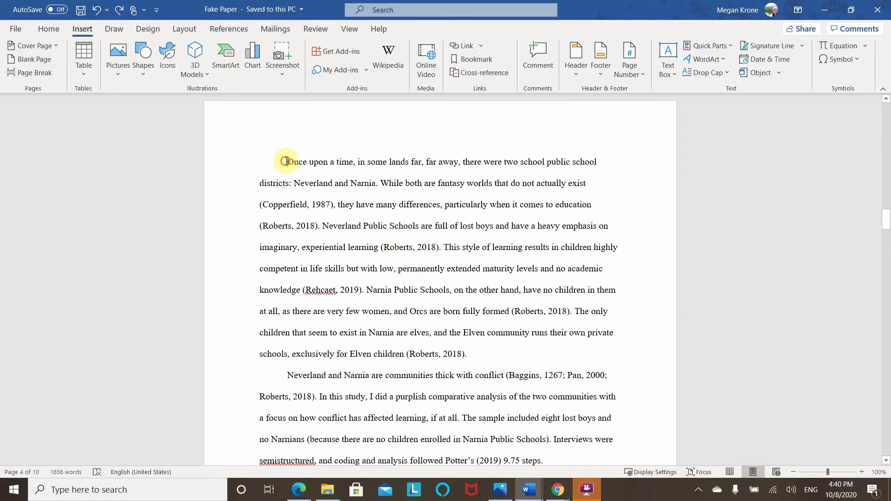
pyautogui.scroll(1, 334, 278)
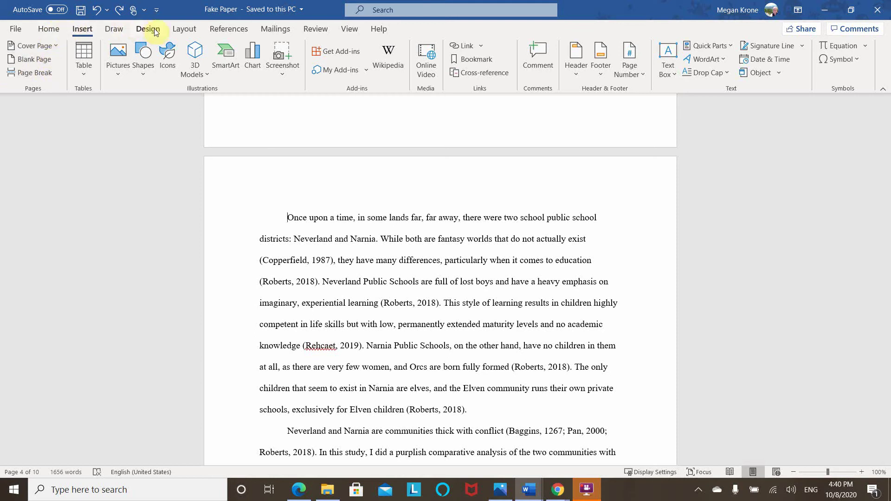
# Insert a continuous section break at that point from Layout > Breaks.
pyautogui.click(191, 32)
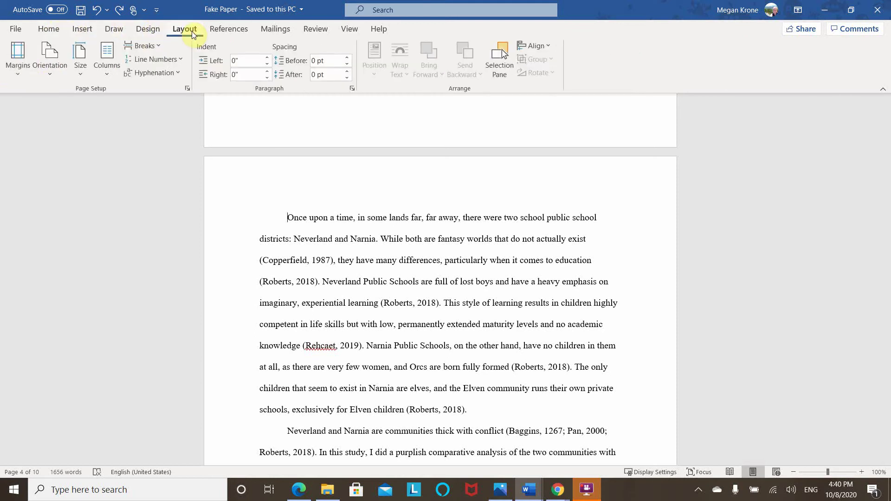
pyautogui.click(158, 48)
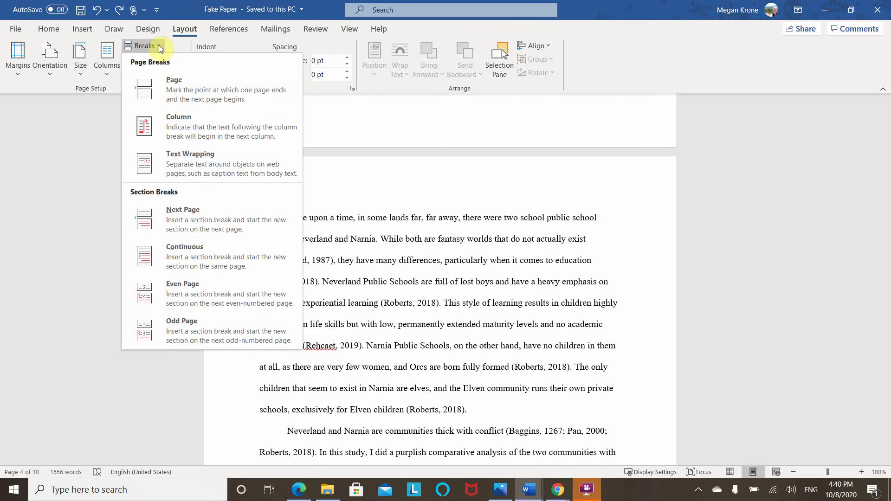
pyautogui.click(207, 257)
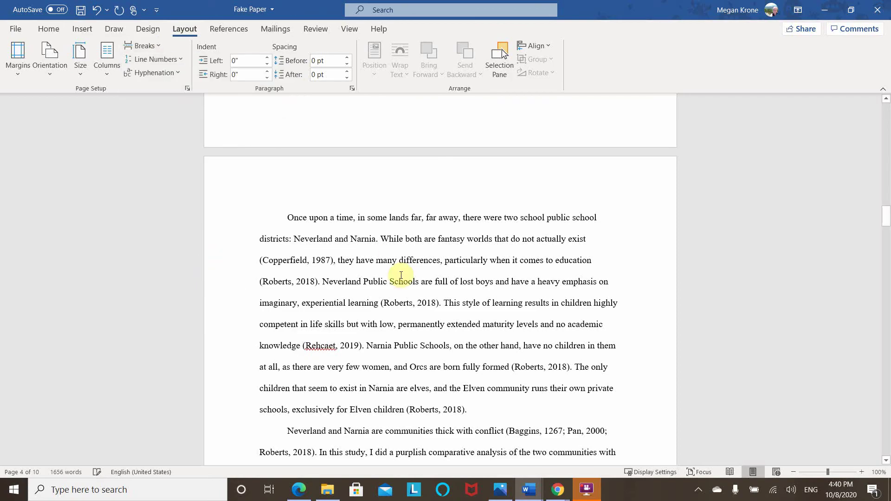
pyautogui.scroll(3, 402, 297)
pyautogui.scroll(-2, 404, 308)
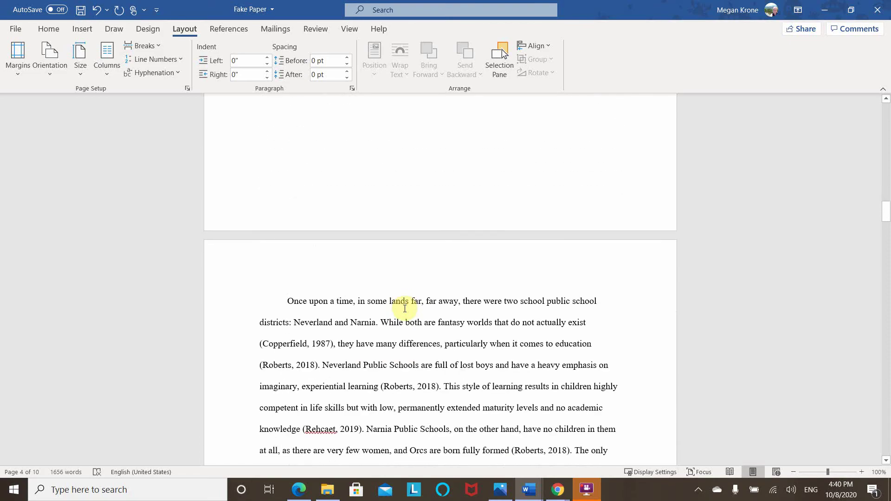
pyautogui.scroll(4, 405, 308)
pyautogui.scroll(-5, 405, 309)
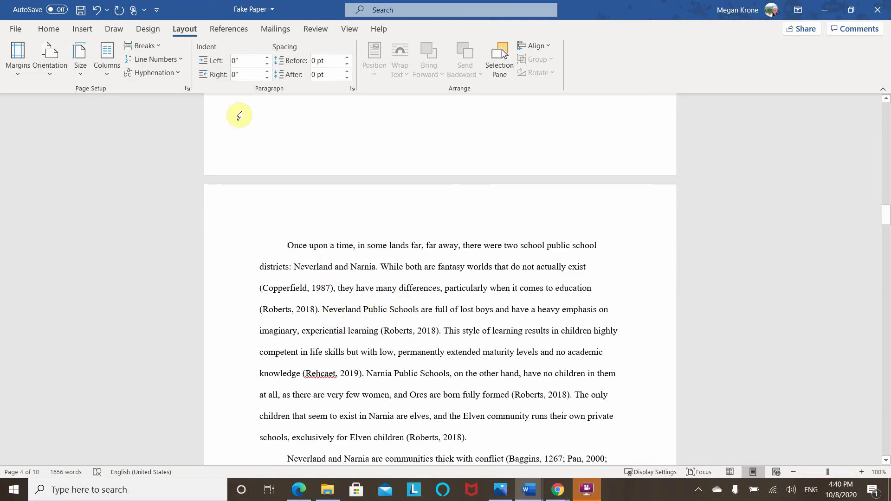
# Add Plain Number 3 page numbers at the top right of the header.
pyautogui.click(76, 29)
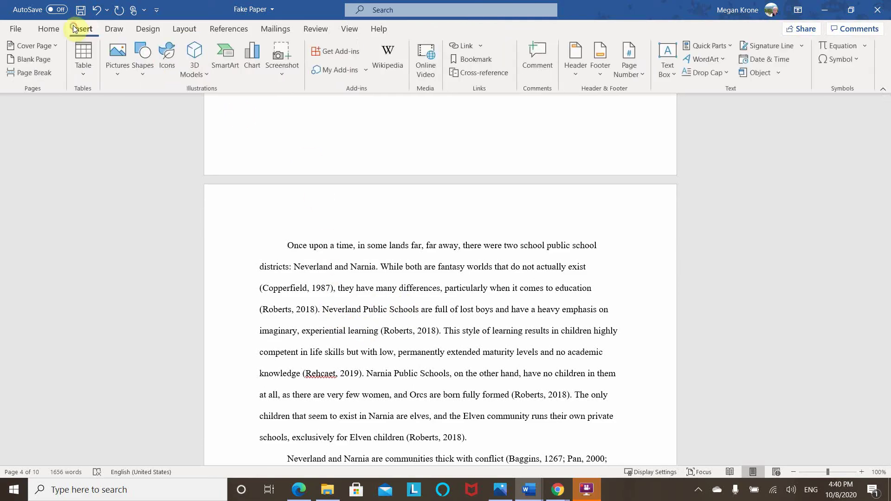
pyautogui.click(639, 76)
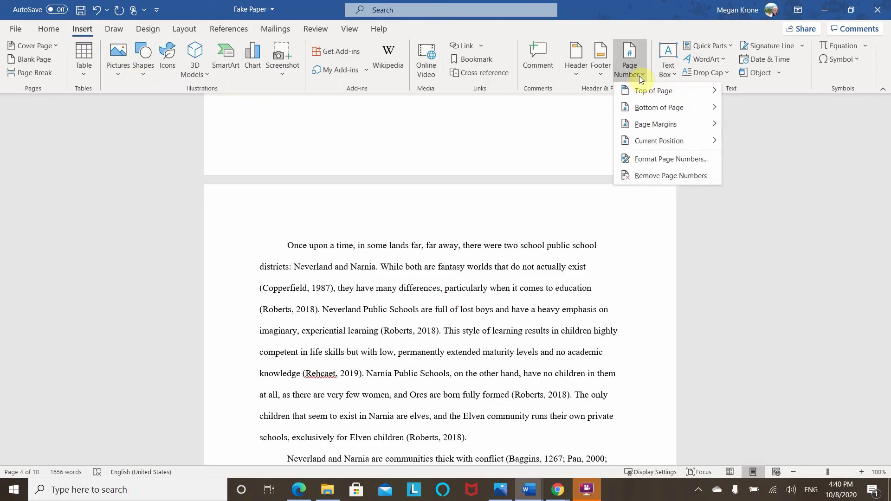
pyautogui.moveTo(645, 90)
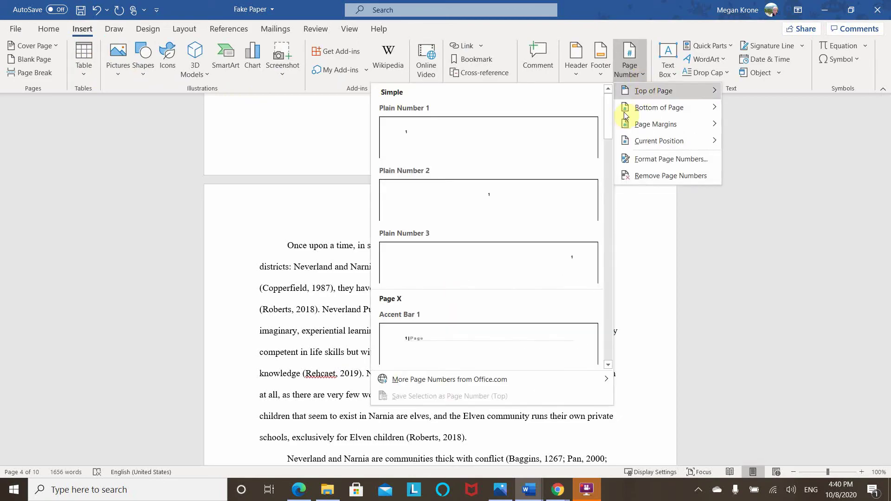
pyautogui.click(549, 260)
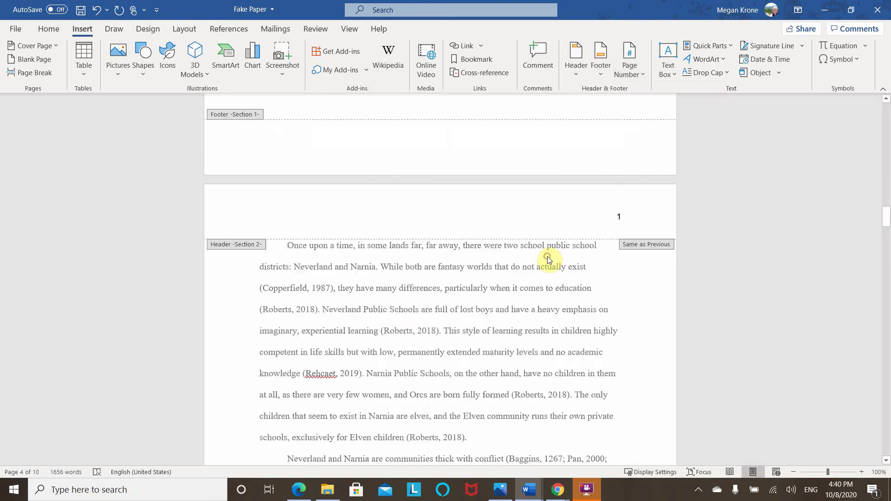
pyautogui.scroll(-10, 552, 271)
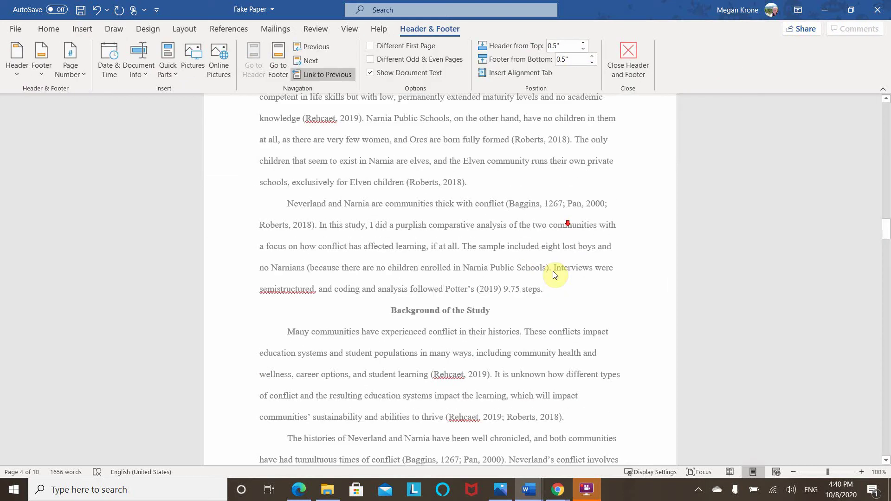
pyautogui.scroll(8, 555, 345)
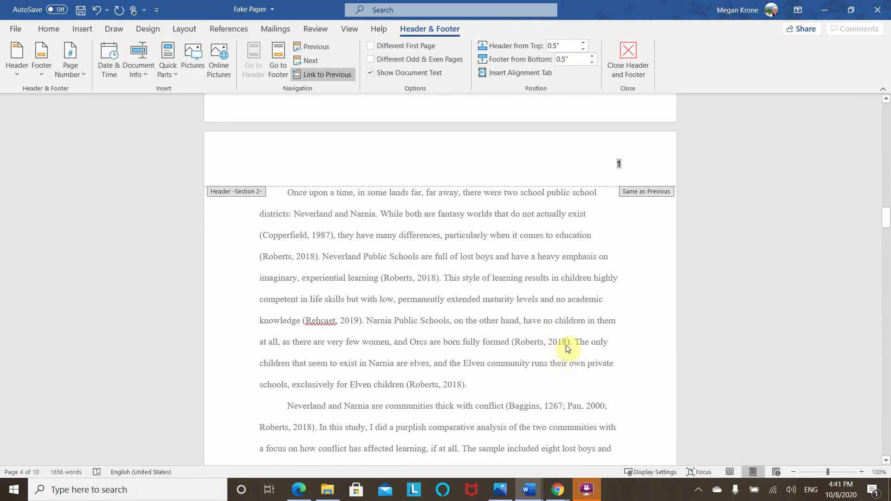
# Format the header page number as Times New Roman 12 pt and close the header.
pyautogui.click(620, 163)
pyautogui.doubleClick(621, 163)
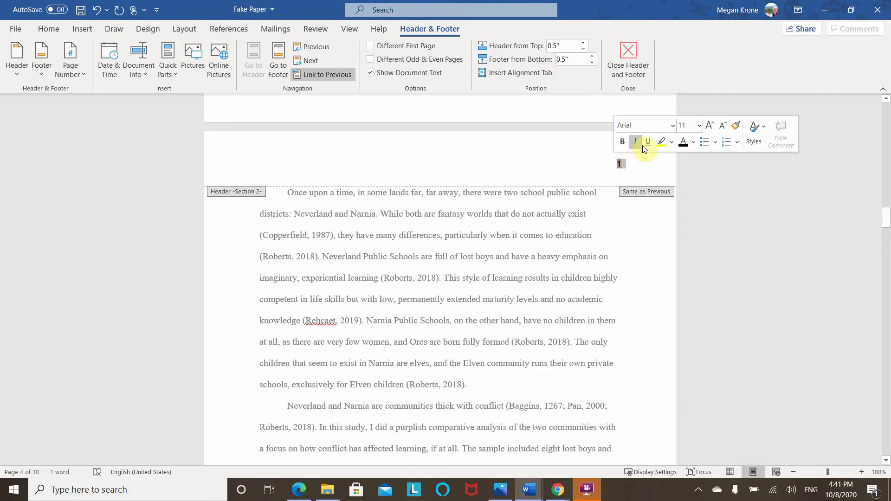
pyautogui.click(672, 126)
pyautogui.click(690, 208)
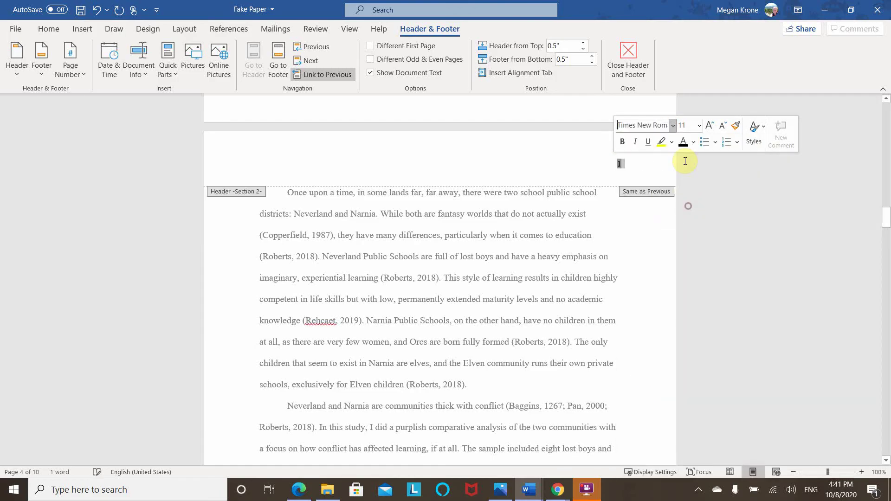
pyautogui.click(698, 126)
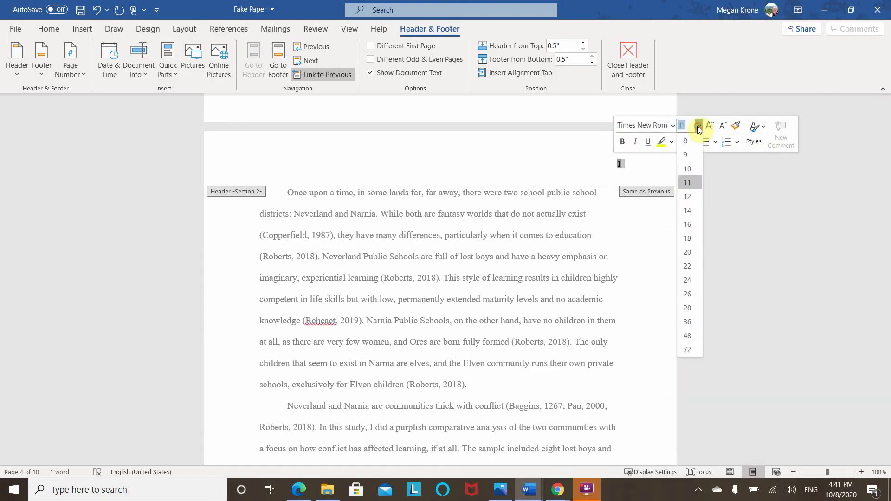
pyautogui.click(689, 197)
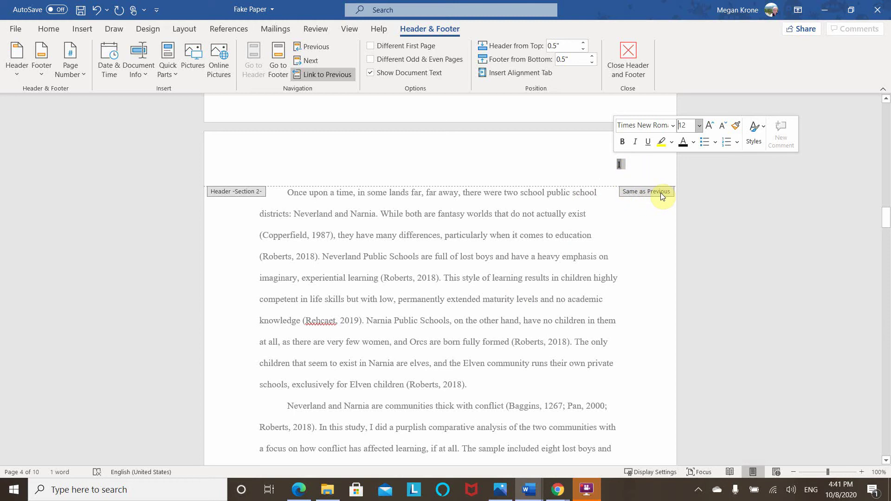
pyautogui.doubleClick(517, 234)
pyautogui.scroll(15, 456, 361)
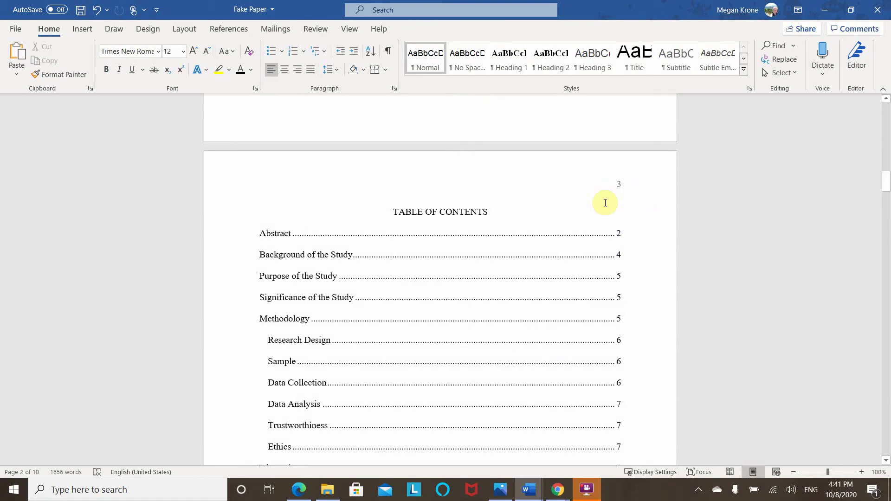
# Unlink the first body page's header from the previous section.
pyautogui.scroll(-10, 603, 232)
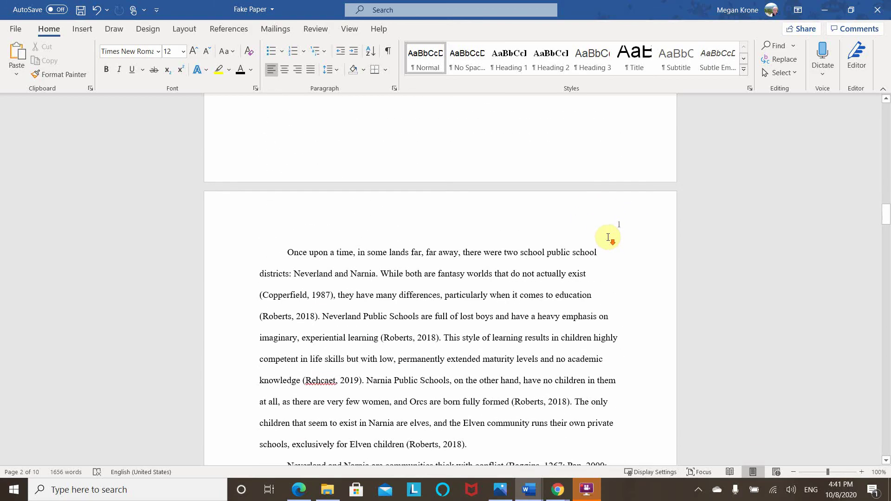
pyautogui.doubleClick(588, 220)
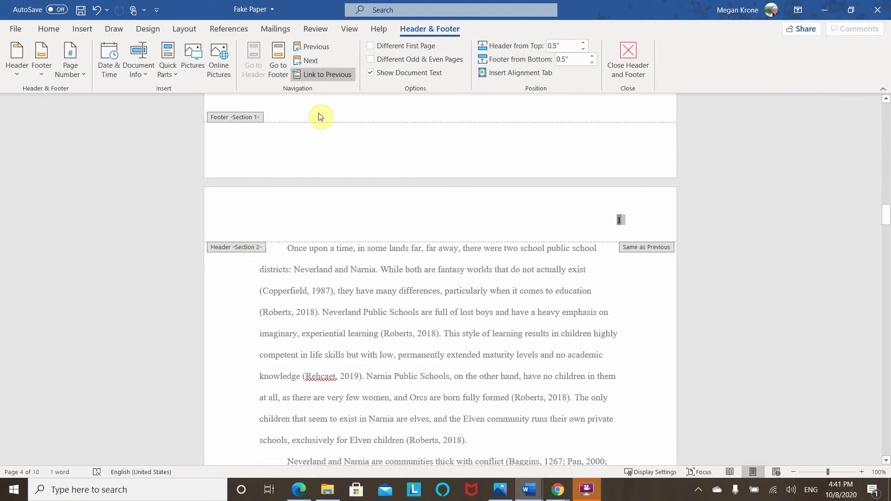
pyautogui.click(313, 74)
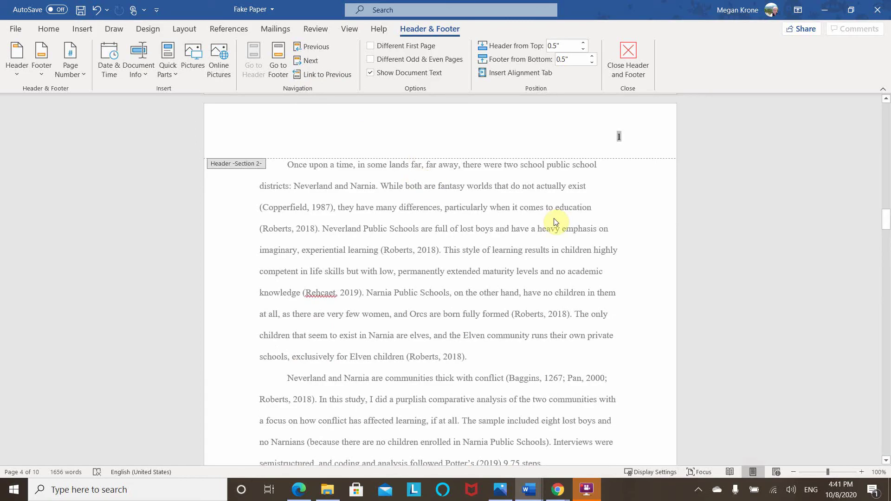
pyautogui.scroll(10, 552, 330)
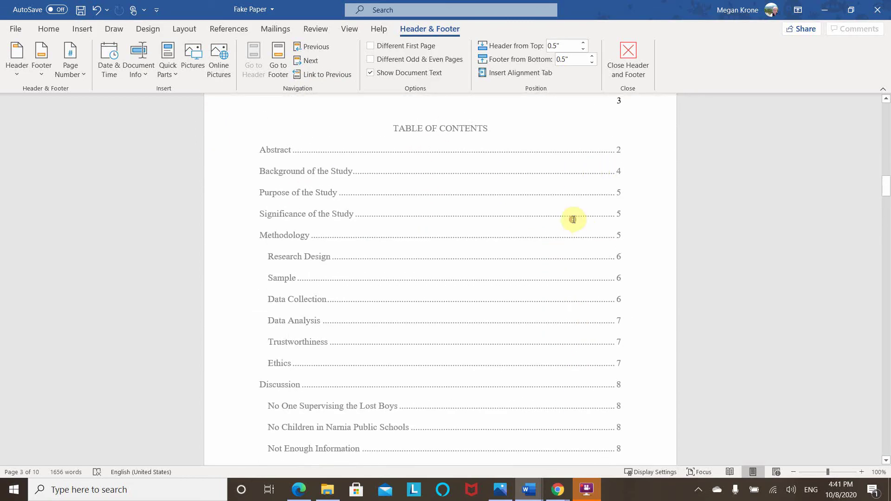
pyautogui.doubleClick(572, 219)
# Delete the page number 3 from the table of contents page header.
pyautogui.click(617, 213)
pyautogui.doubleClick(618, 213)
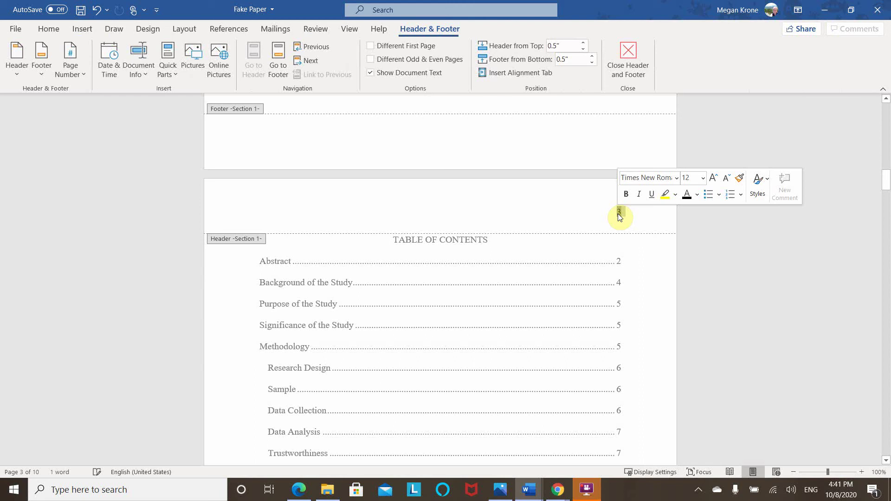
pyautogui.moveTo(632, 212); pyautogui.dragTo(610, 217)
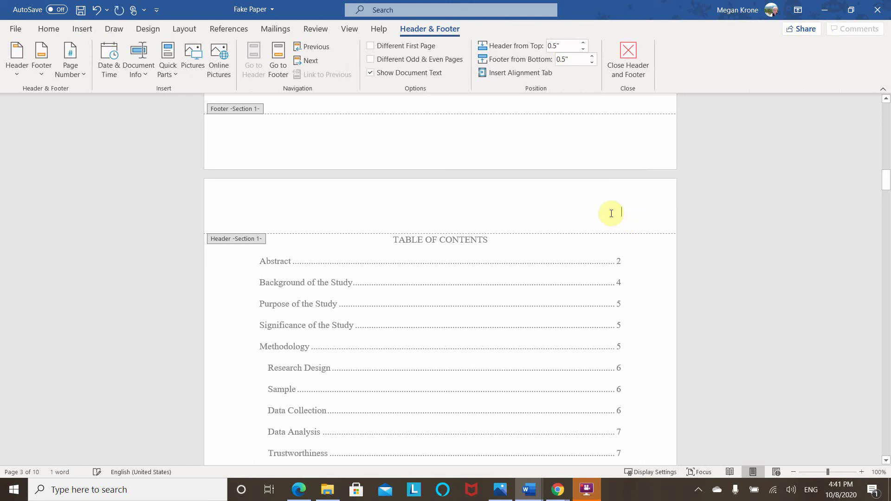
pyautogui.press('Delete')
pyautogui.doubleClick(475, 334)
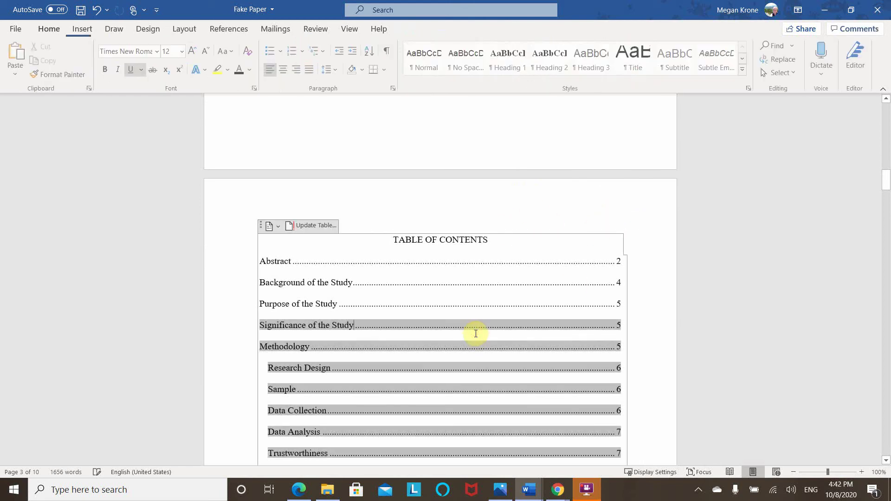
pyautogui.scroll(-12, 473, 325)
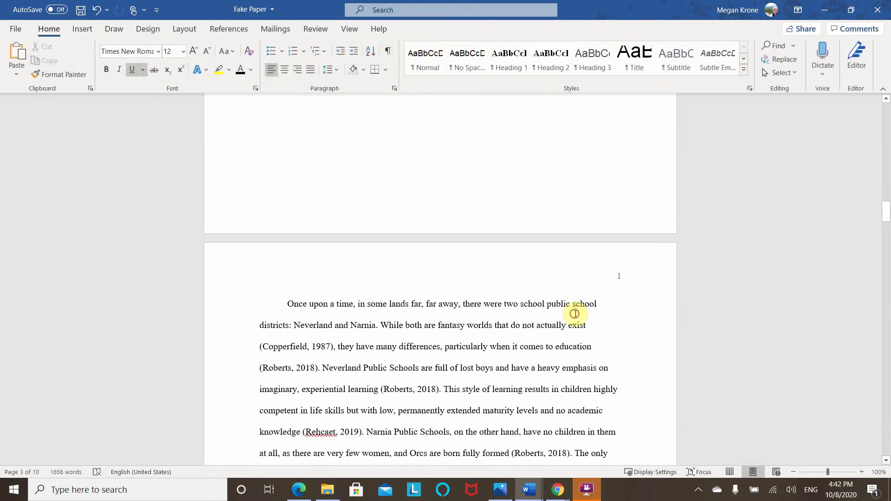
# Scroll up from the first body paragraph and place the caret at the top of the title page.
pyautogui.click(576, 304)
pyautogui.scroll(-3, 521, 327)
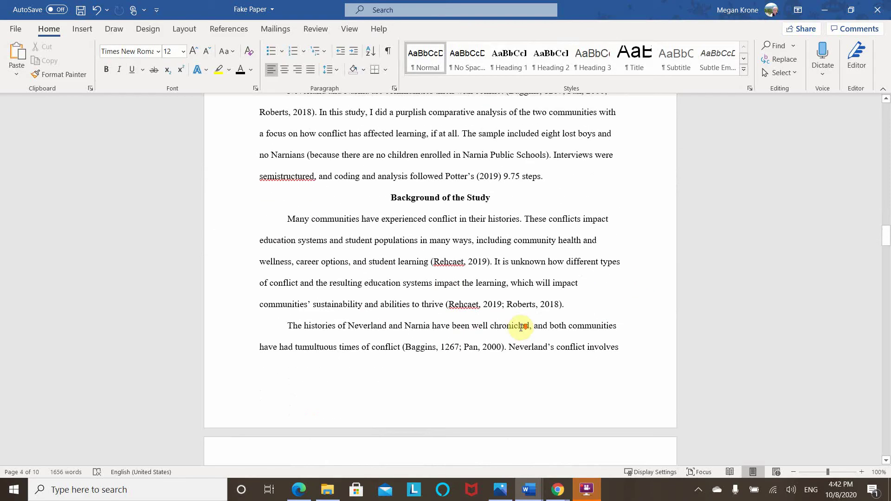
pyautogui.scroll(-15, 521, 326)
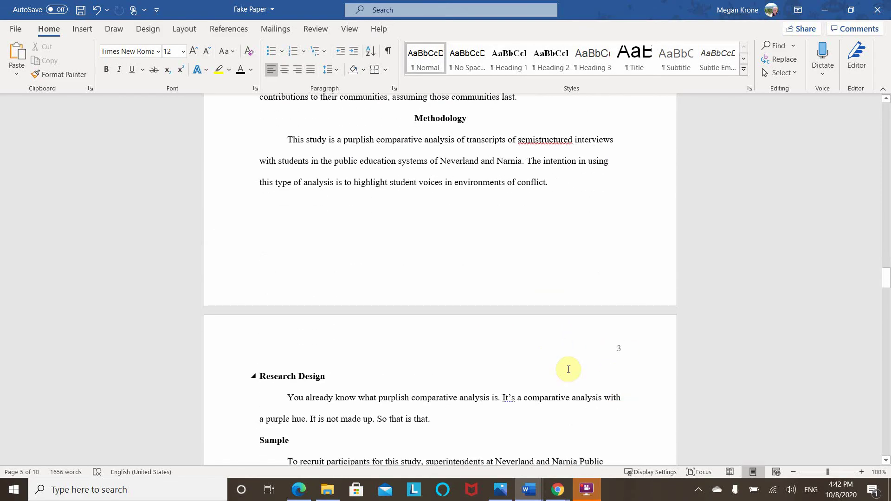
pyautogui.scroll(12, 518, 369)
pyautogui.scroll(15, 519, 369)
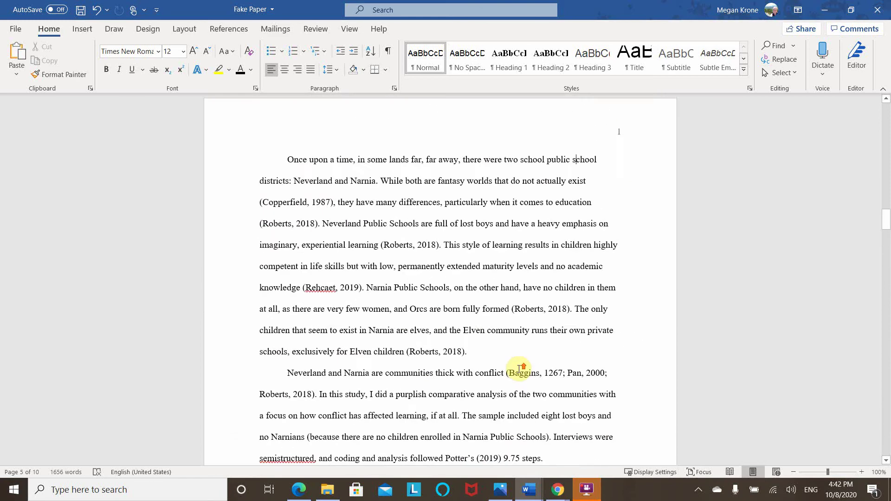
pyautogui.scroll(20, 519, 369)
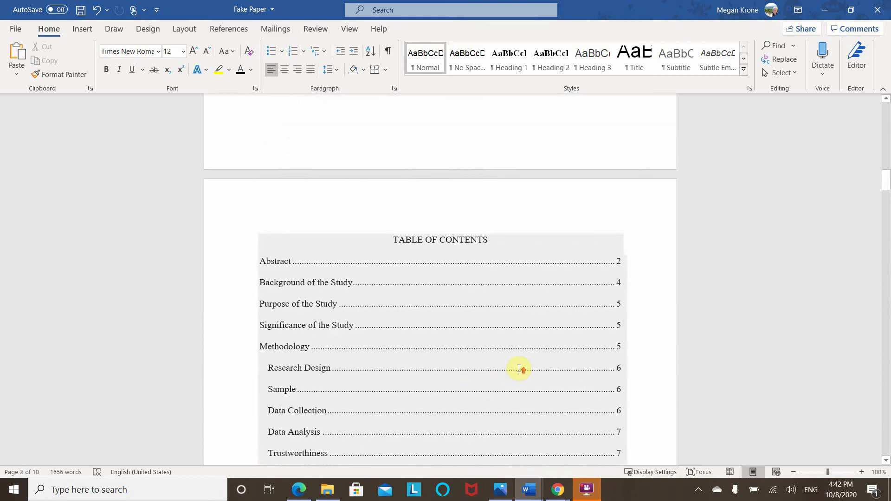
pyautogui.scroll(5, 520, 368)
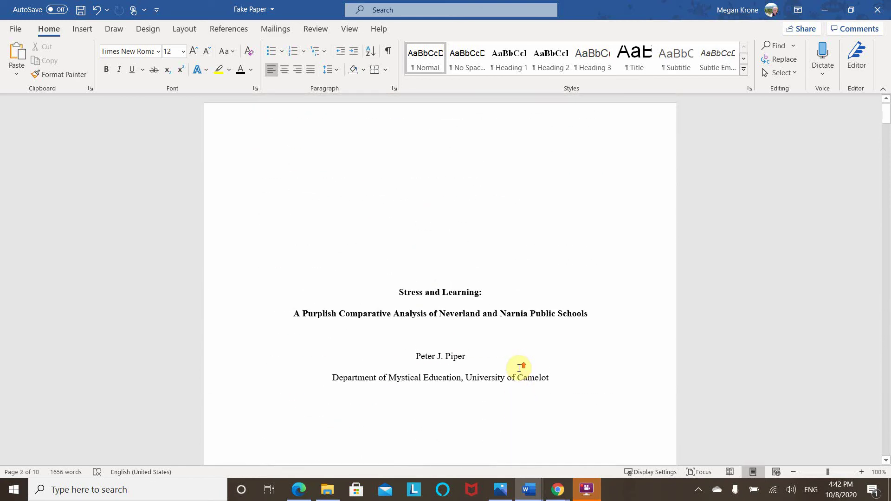
pyautogui.click(311, 164)
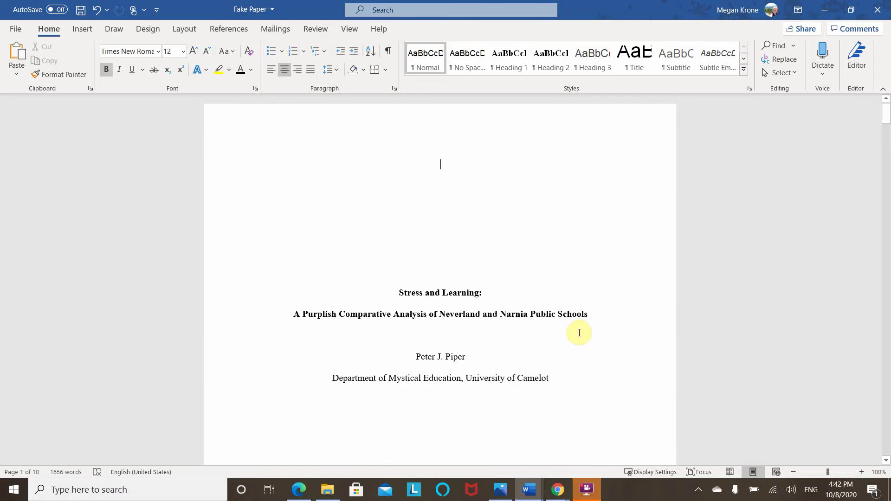
# Insert a centred Plain Number 2 page number at the bottom of the page.
pyautogui.click(82, 30)
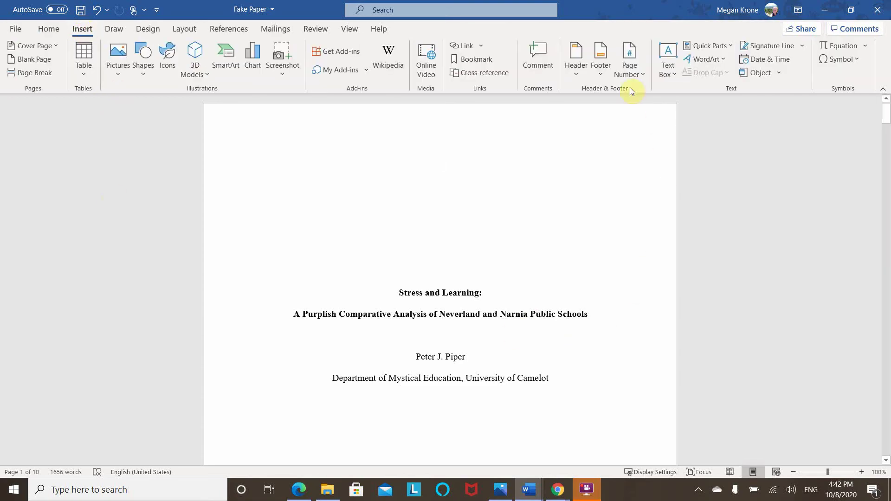
pyautogui.click(634, 74)
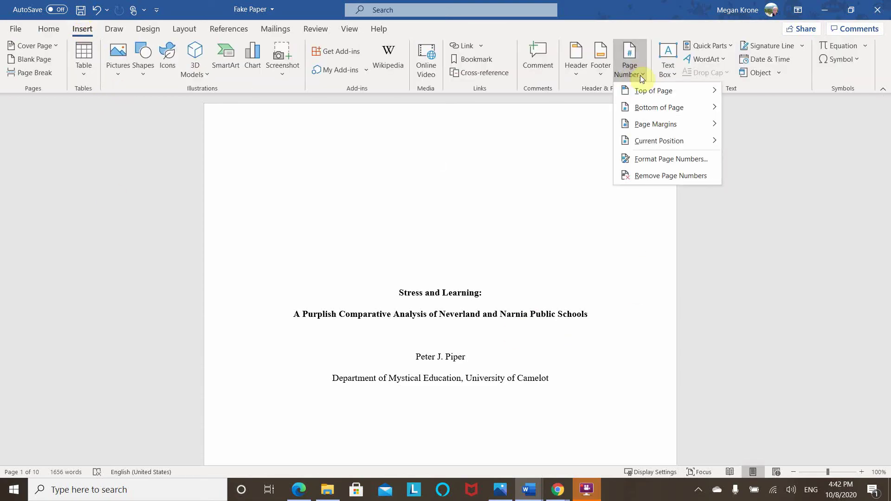
pyautogui.moveTo(653, 110)
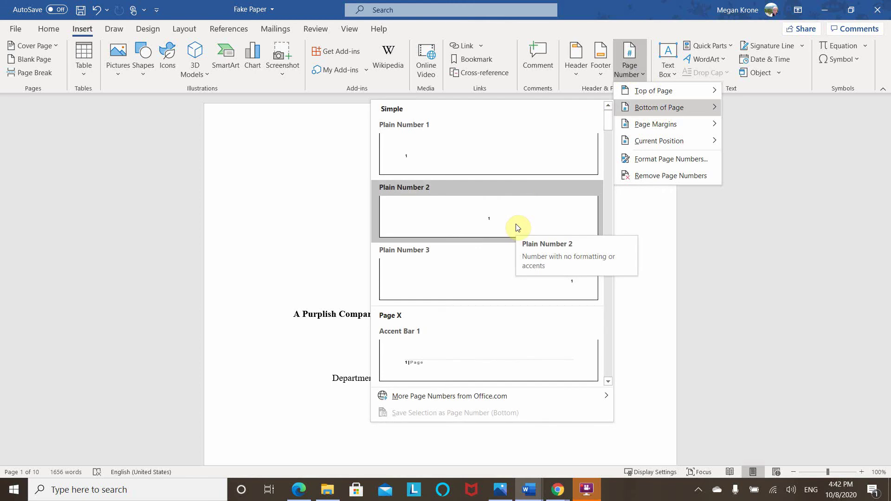
pyautogui.click(517, 227)
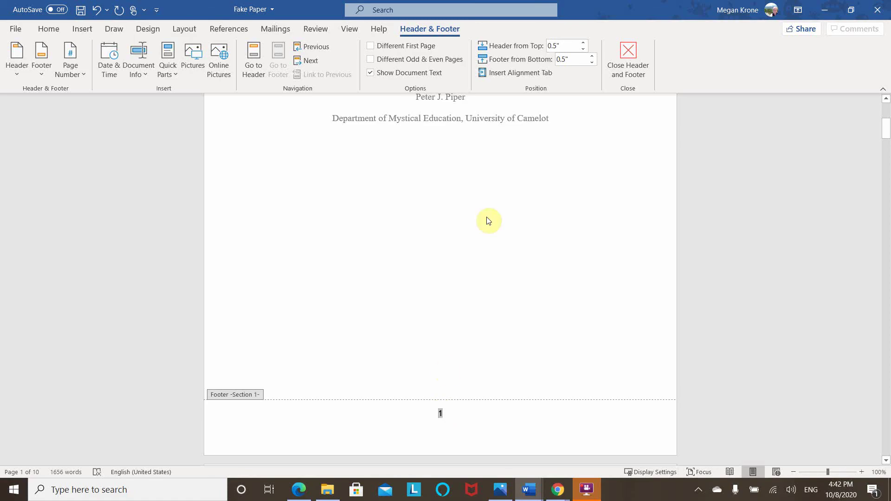
# Turn on Different First Page so the title page footer is blank, then move to page 2.
pyautogui.click(370, 47)
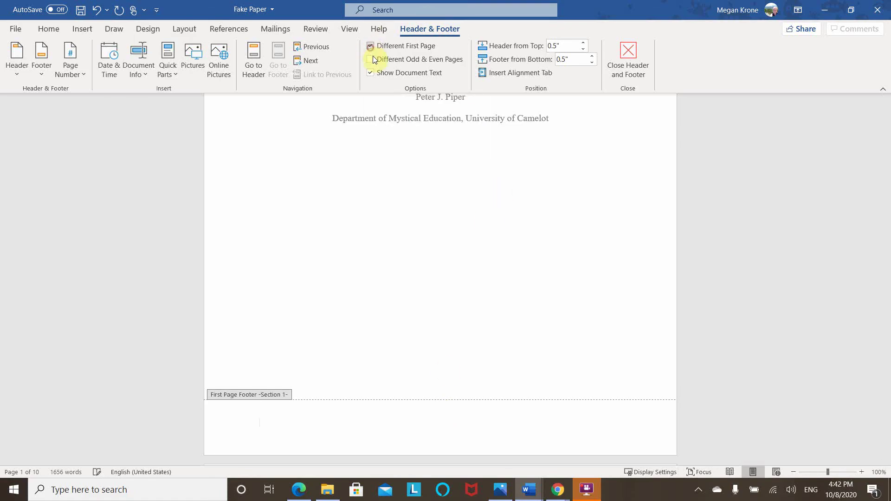
pyautogui.doubleClick(516, 382)
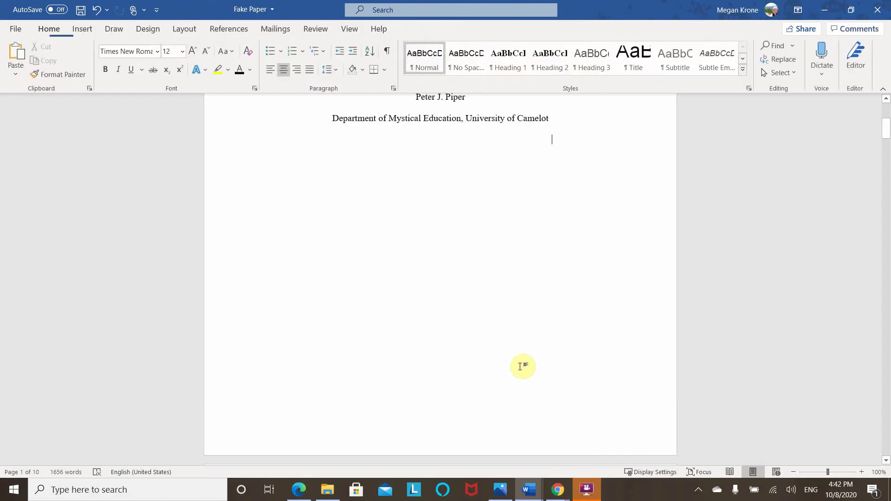
pyautogui.scroll(5, 520, 364)
pyautogui.scroll(-15, 521, 366)
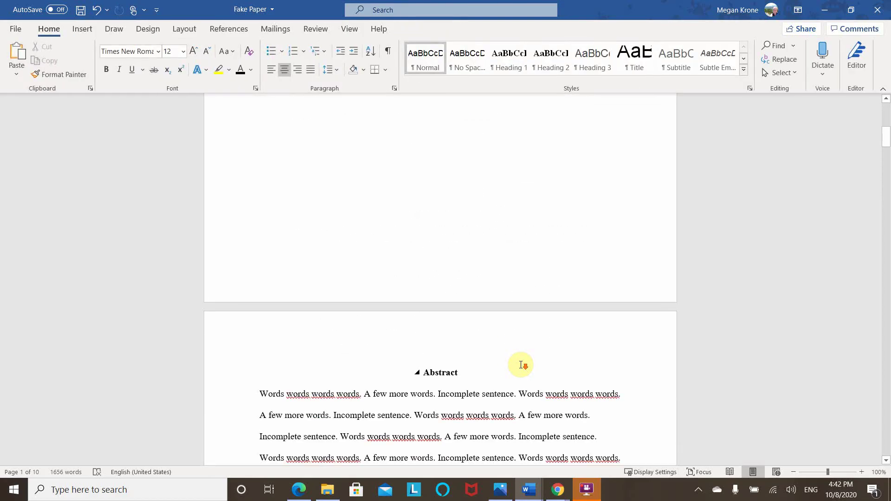
pyautogui.scroll(-5, 511, 362)
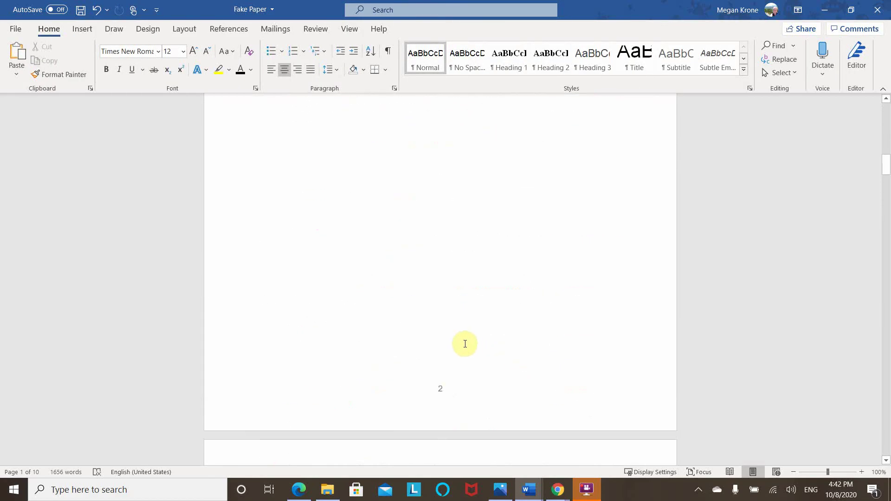
pyautogui.click(445, 384)
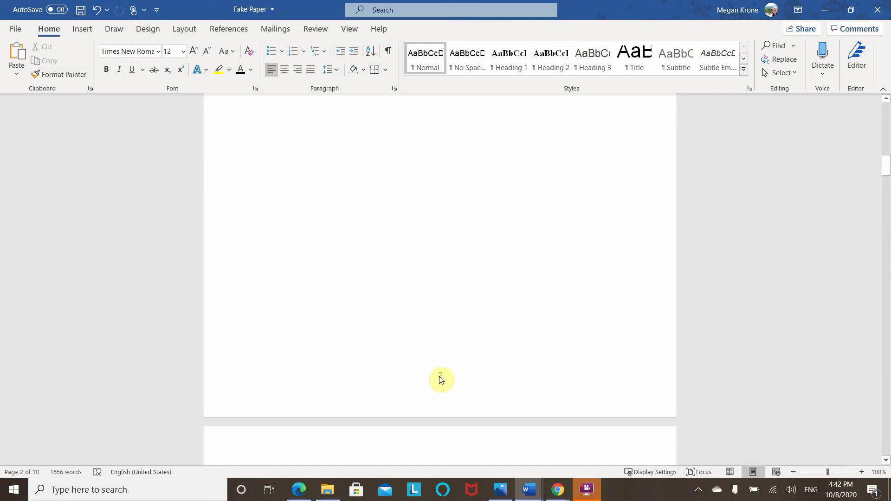
# Set the footer page number 2 on page 2 to Times New Roman, 12 pt.
pyautogui.doubleClick(440, 378)
pyautogui.doubleClick(439, 375)
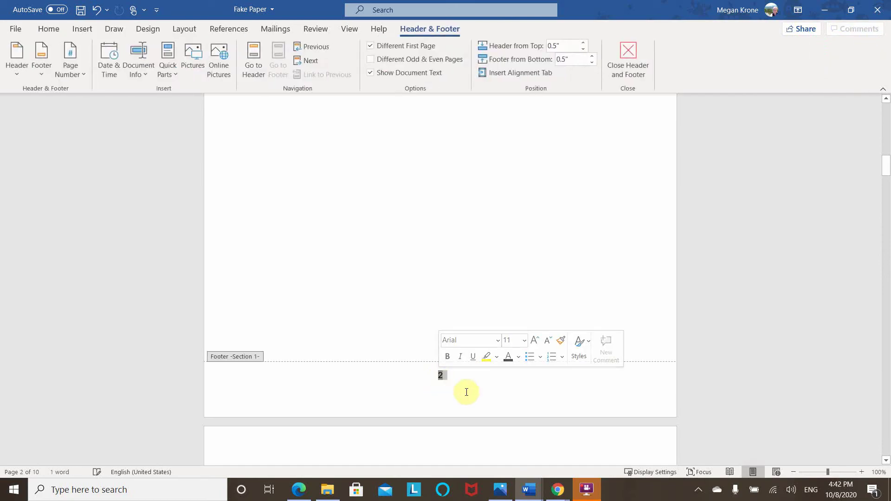
pyautogui.click(498, 340)
pyautogui.click(531, 76)
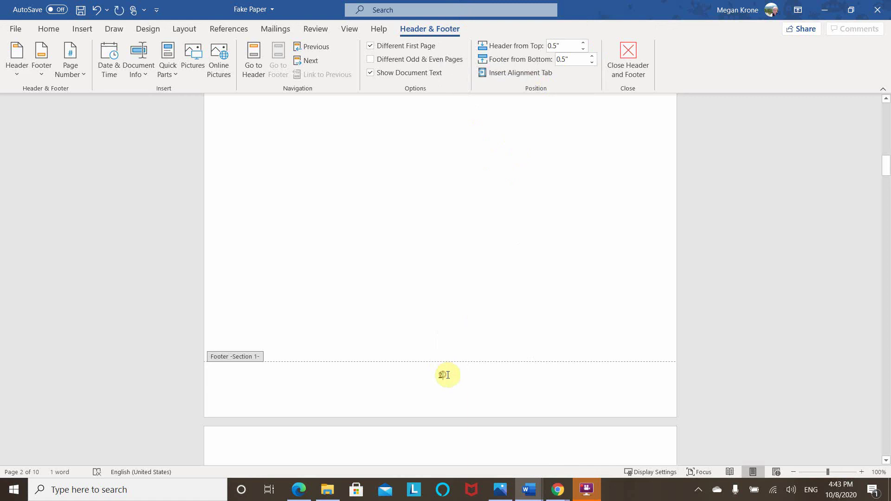
pyautogui.doubleClick(448, 375)
pyautogui.click(518, 341)
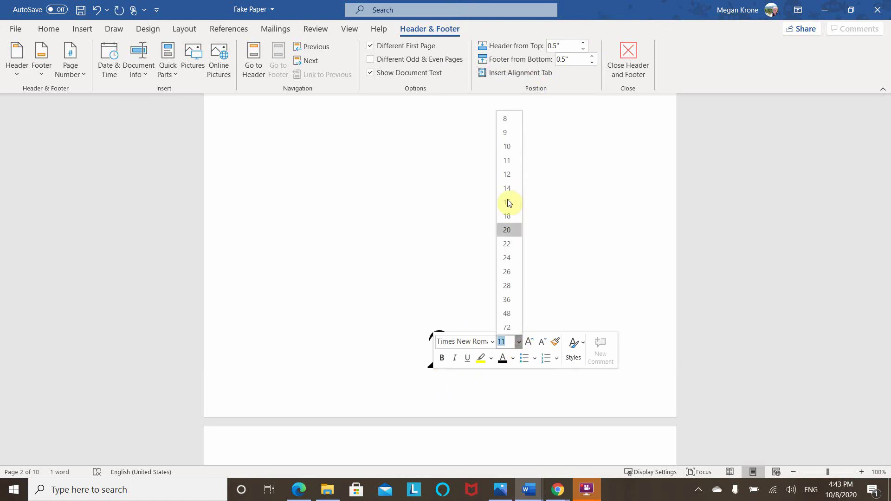
pyautogui.click(507, 175)
pyautogui.click(447, 375)
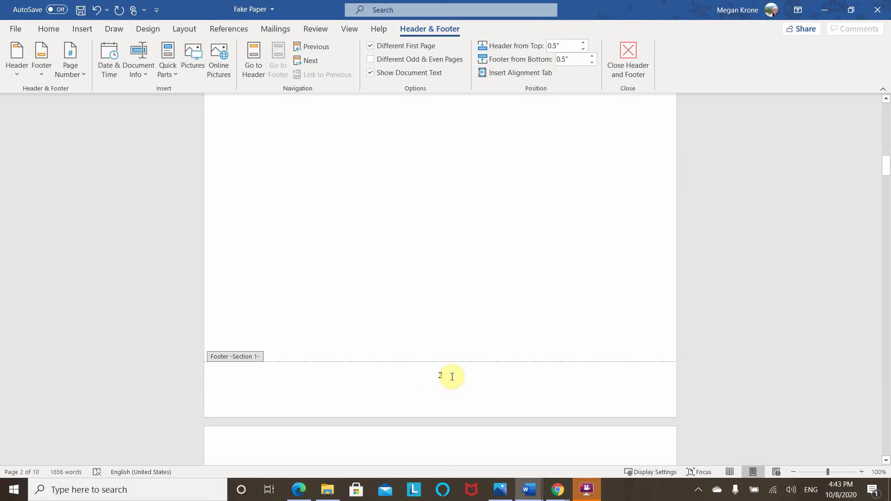
pyautogui.doubleClick(440, 376)
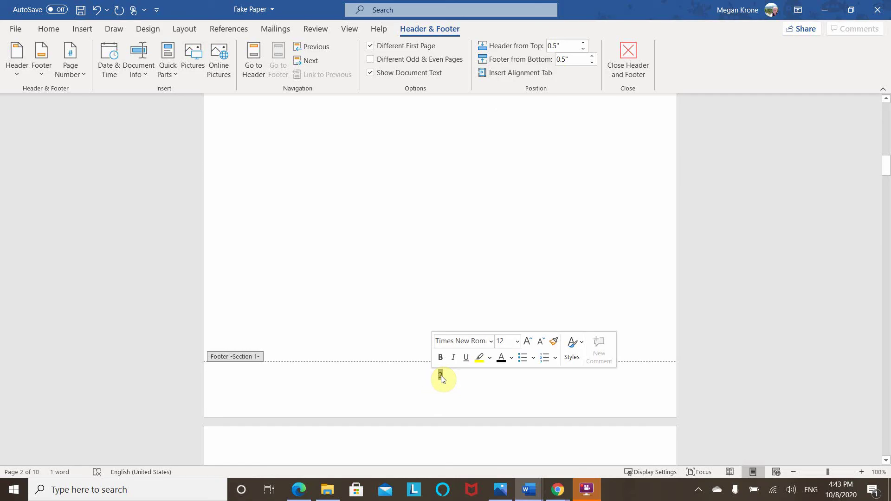
# Choose lowercase Roman numerals (i, ii, iii) as the footer number format in Format Page Numbers.
pyautogui.rightClick(440, 376)
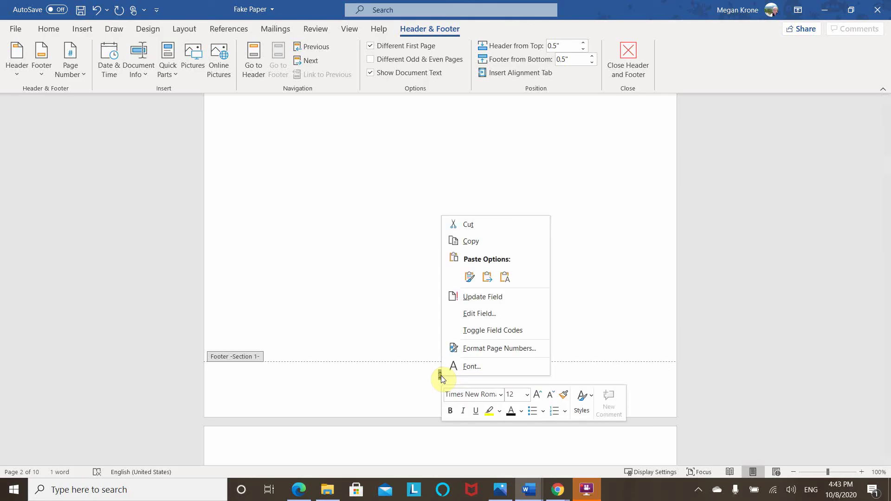
pyautogui.click(478, 352)
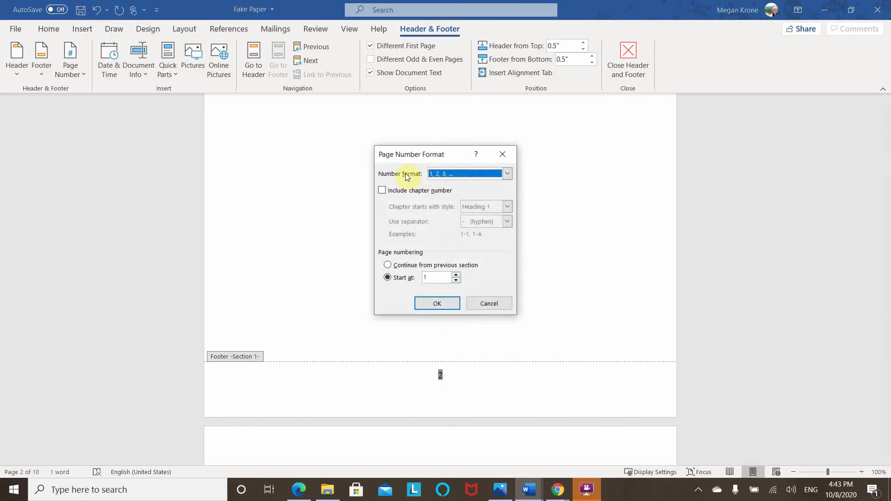
pyautogui.click(507, 173)
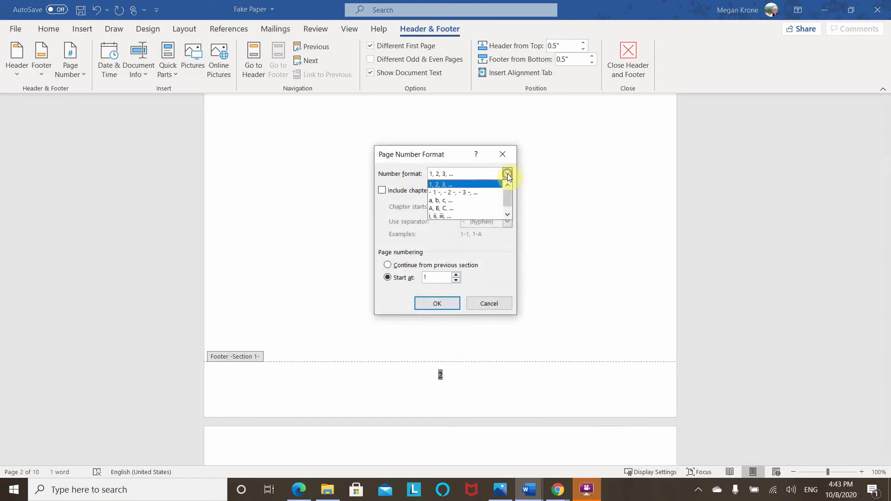
pyautogui.click(458, 216)
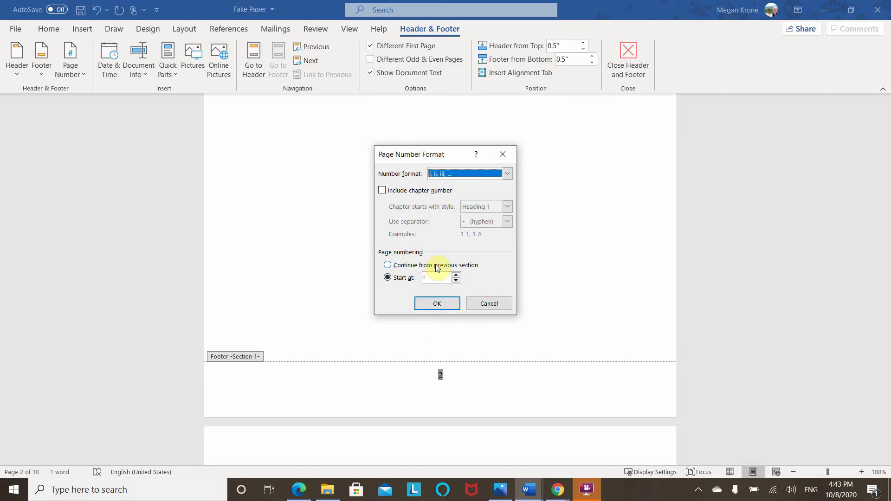
# Confirm the Roman numeral format, close the footer, and scroll through the pages to check numbering.
pyautogui.click(437, 303)
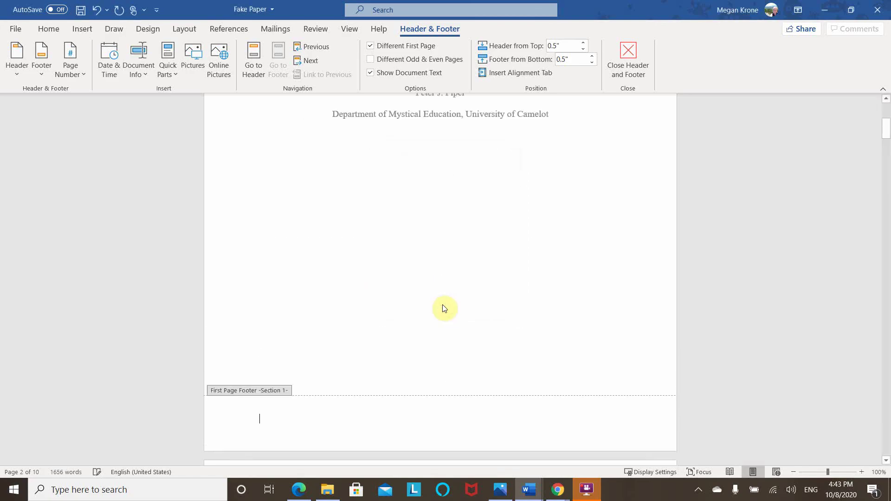
pyautogui.doubleClick(453, 266)
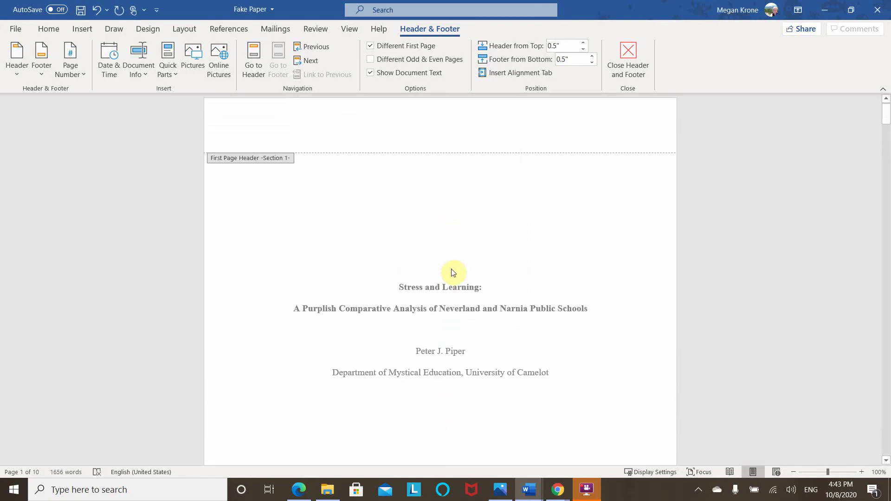
pyautogui.scroll(-10, 453, 266)
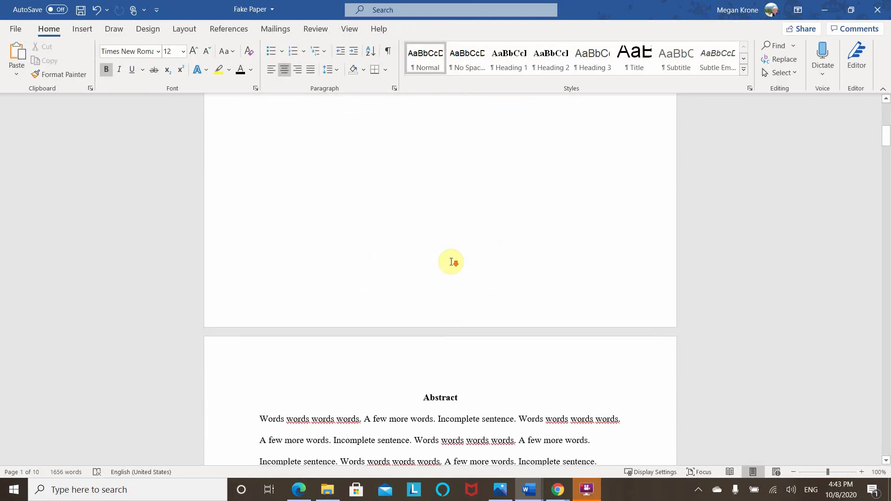
pyautogui.scroll(-10, 451, 261)
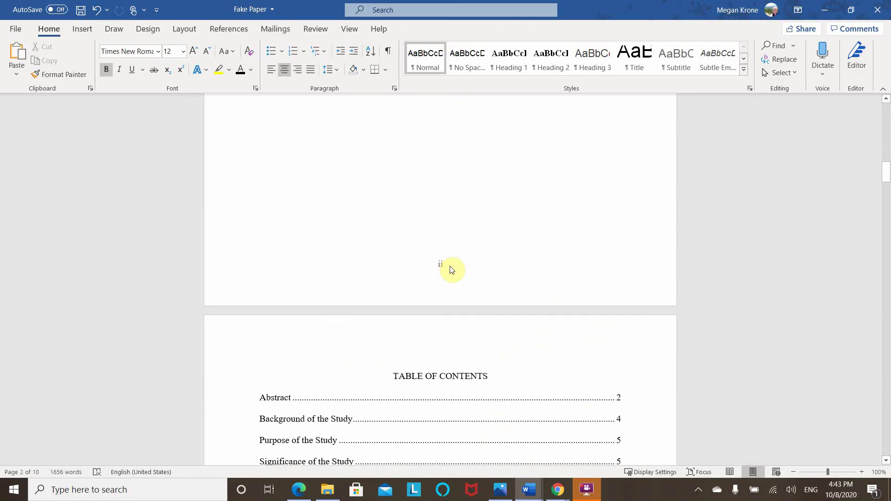
pyautogui.scroll(-8, 451, 268)
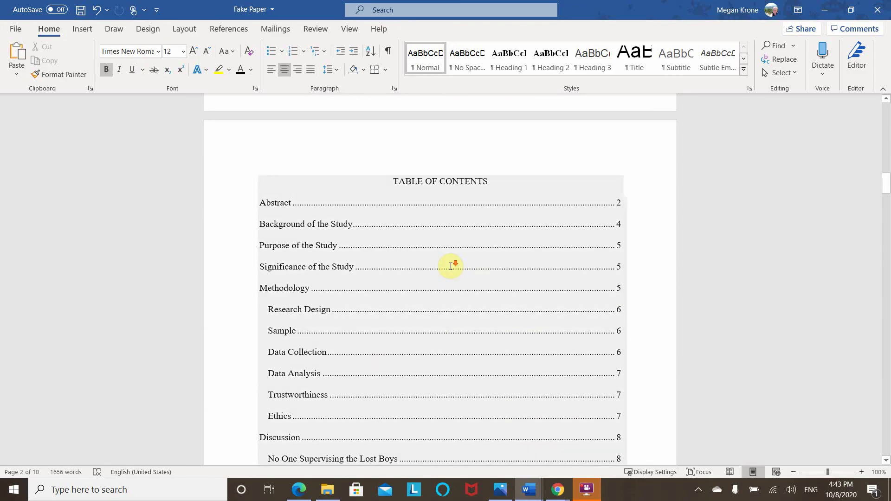
pyautogui.scroll(-3, 432, 325)
pyautogui.scroll(-4, 438, 381)
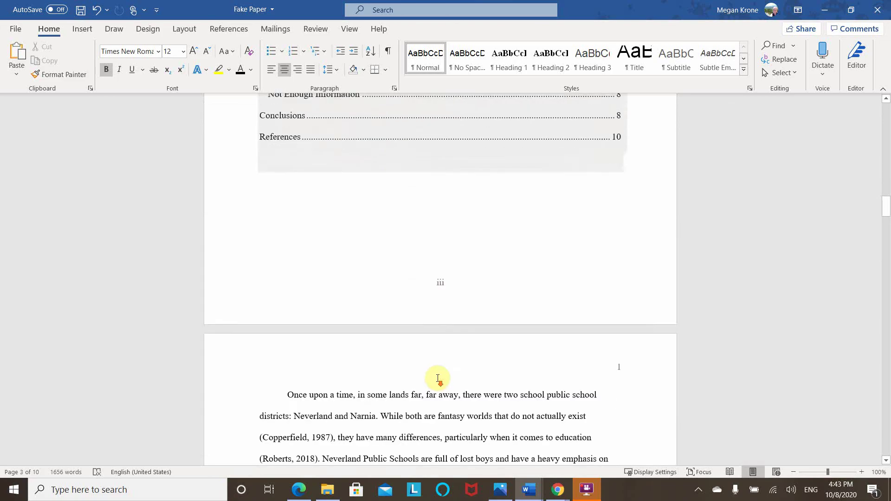
pyautogui.scroll(-8, 437, 368)
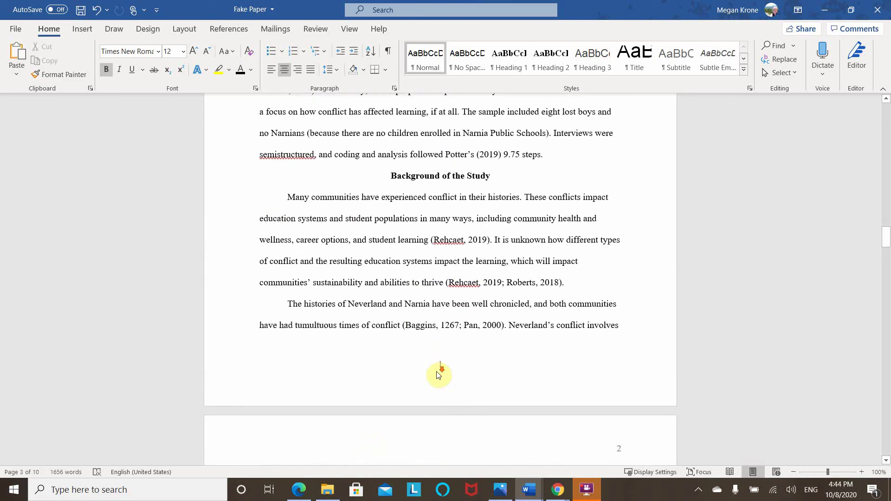
pyautogui.click(440, 371)
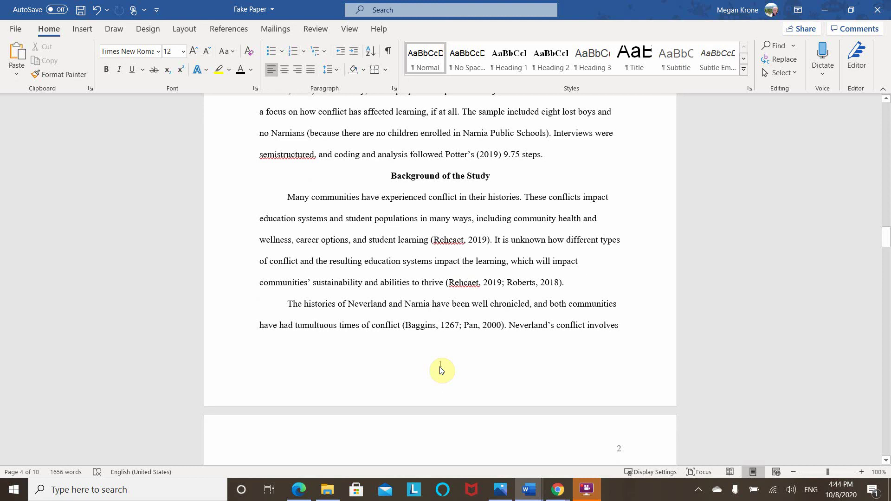
# Unlink the Section 2 footer from the front matter and delete its stray centred page number 1.
pyautogui.click(442, 368)
pyautogui.doubleClick(442, 368)
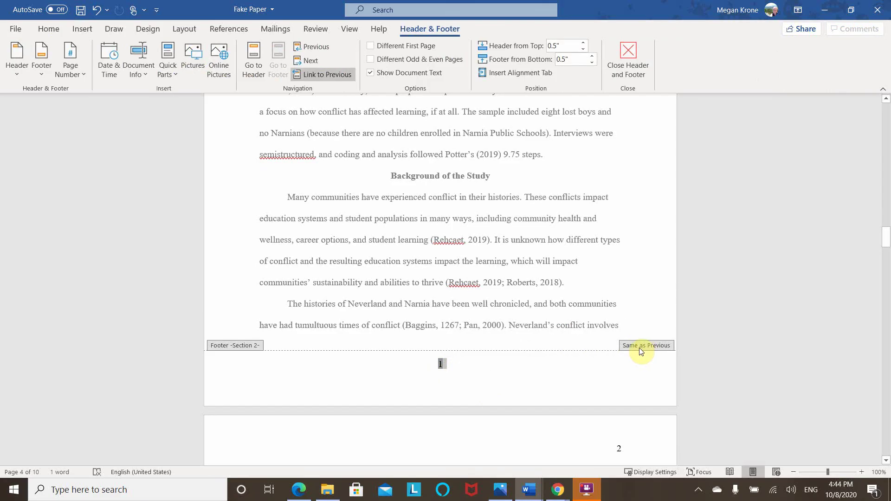
pyautogui.click(322, 73)
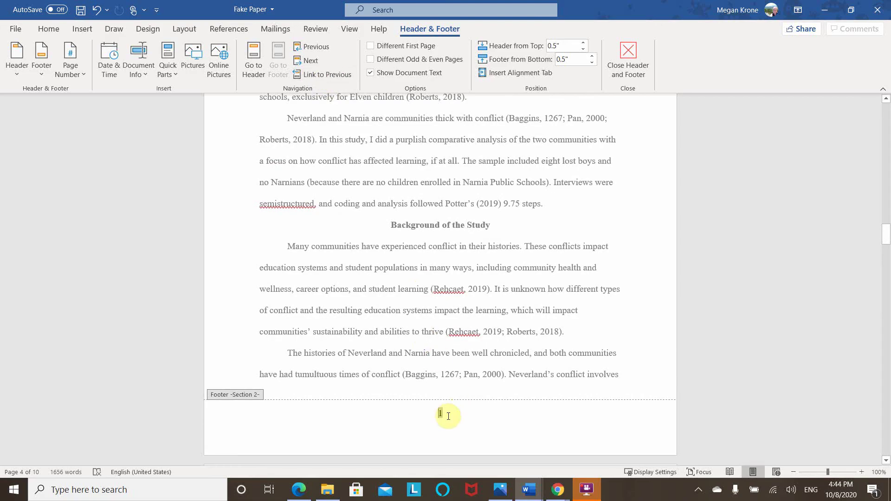
pyautogui.doubleClick(441, 413)
pyautogui.press('Delete')
pyautogui.doubleClick(452, 290)
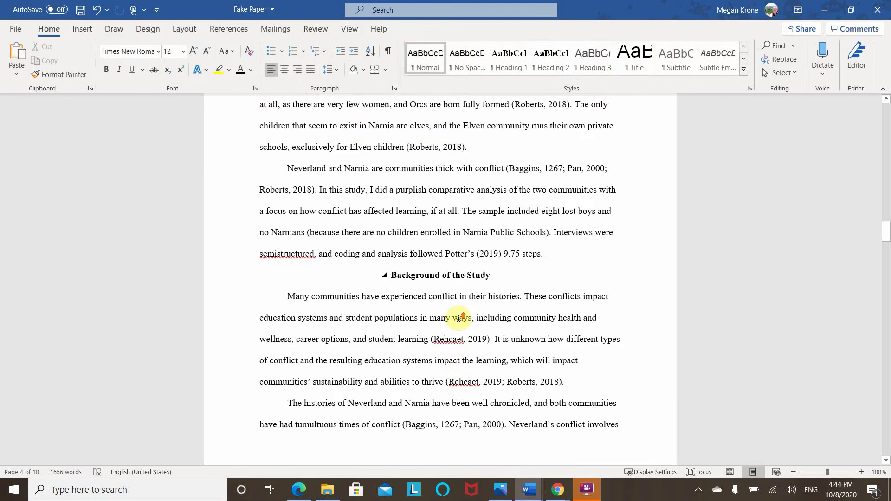
# Scroll up through the front-matter pages to the title page, then back down into the table of contents.
pyautogui.scroll(5, 627, 265)
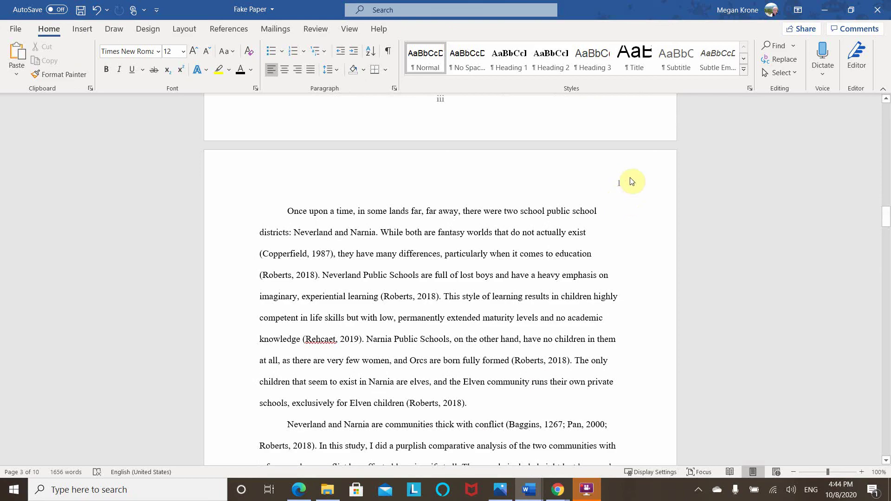
pyautogui.scroll(4, 445, 320)
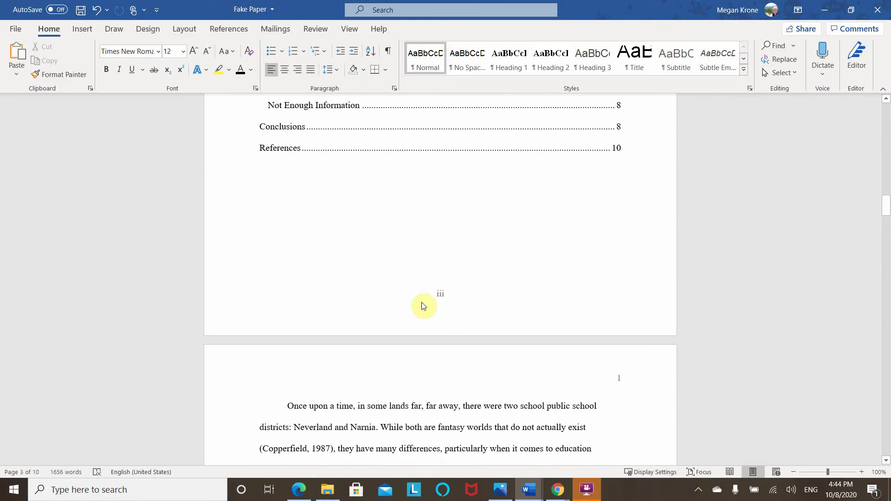
pyautogui.click(408, 284)
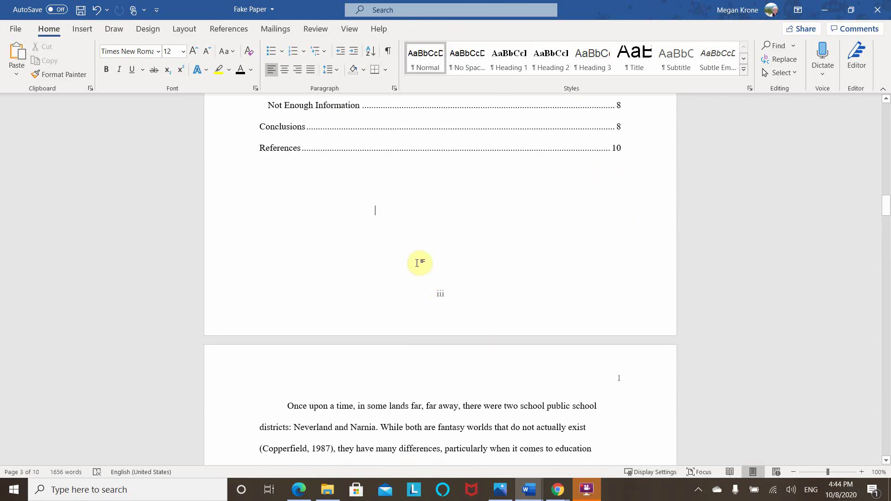
pyautogui.scroll(13, 419, 263)
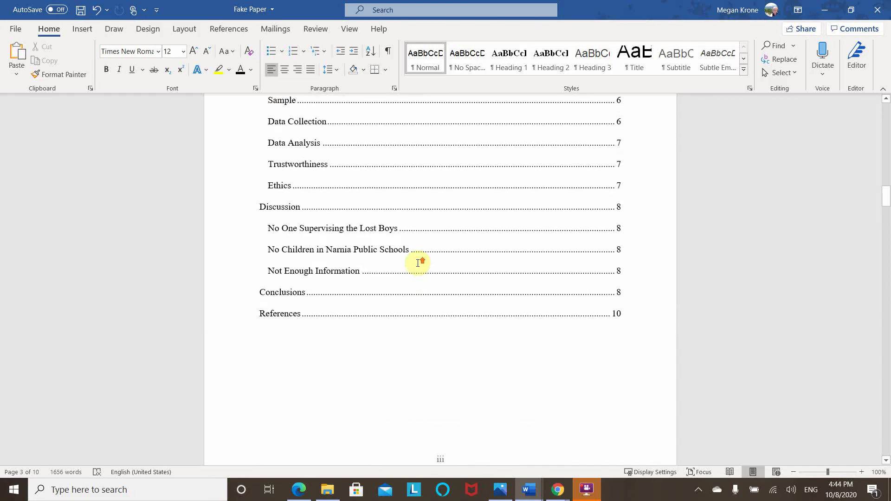
pyautogui.scroll(20, 576, 255)
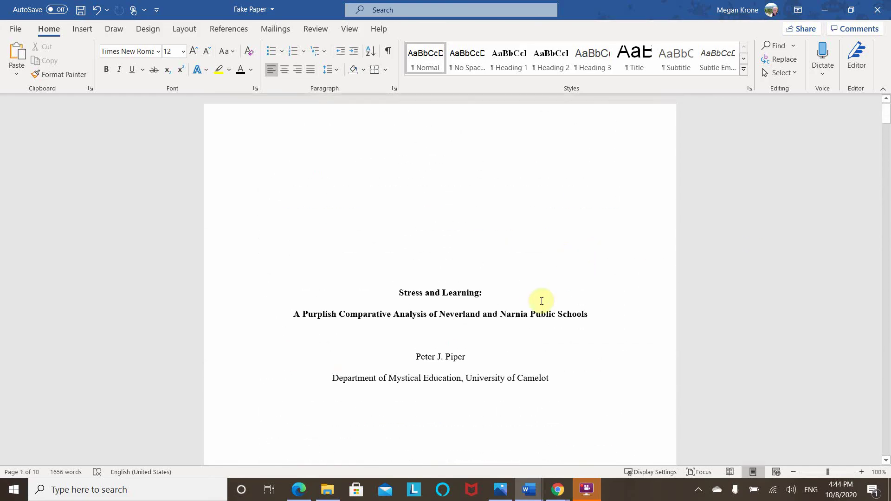
pyautogui.scroll(-16, 491, 320)
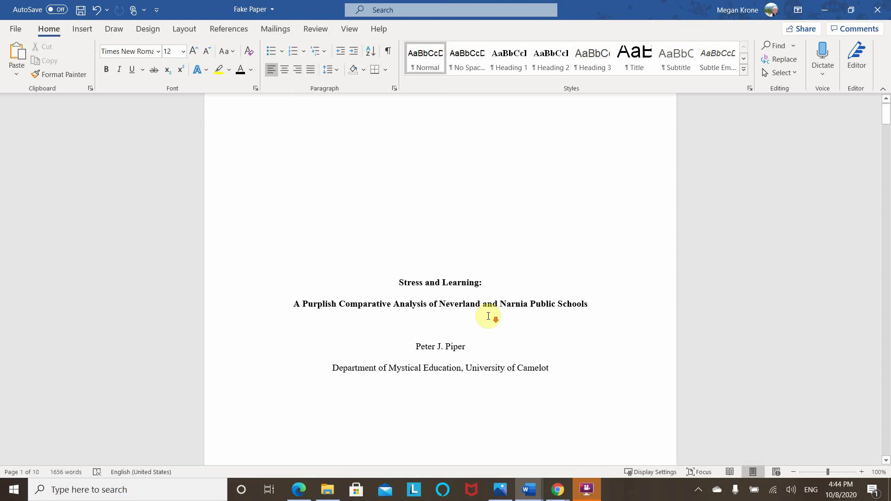
pyautogui.scroll(-4, 460, 309)
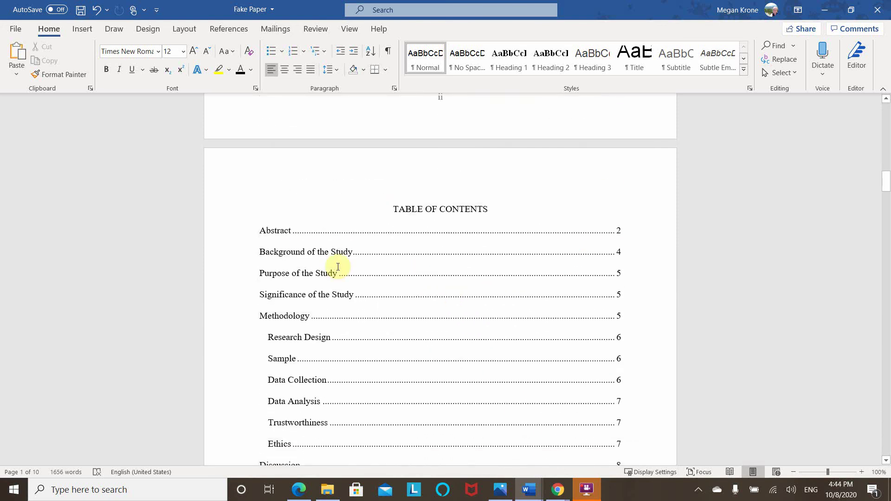
pyautogui.click(327, 251)
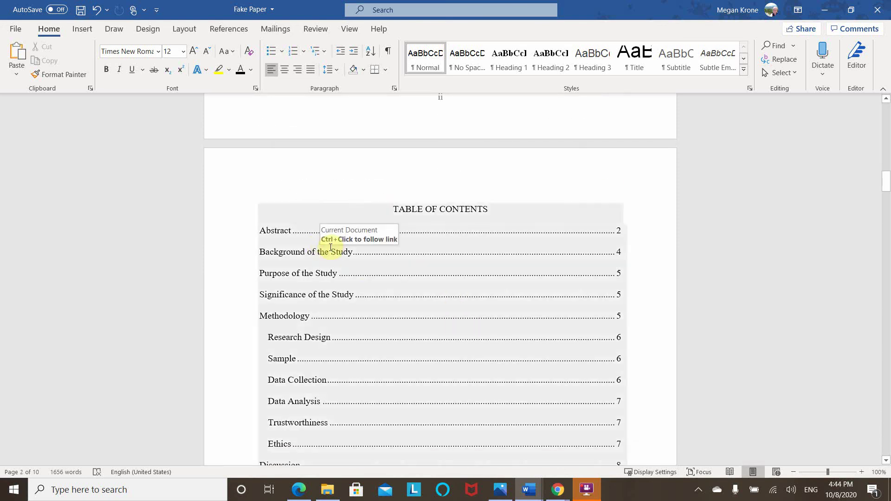
# Update only the table of contents page numbers, so Abstract shows ii and Background of the Study shows 1.
pyautogui.click(304, 219)
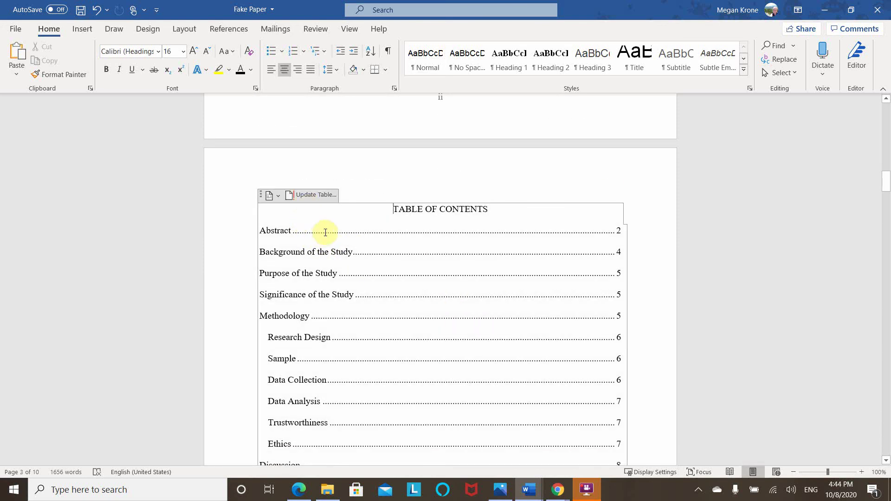
pyautogui.click(312, 195)
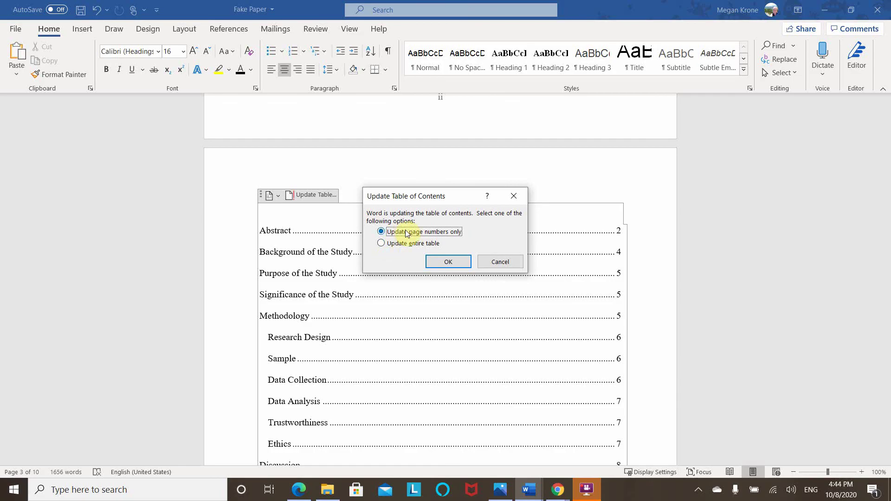
pyautogui.click(455, 264)
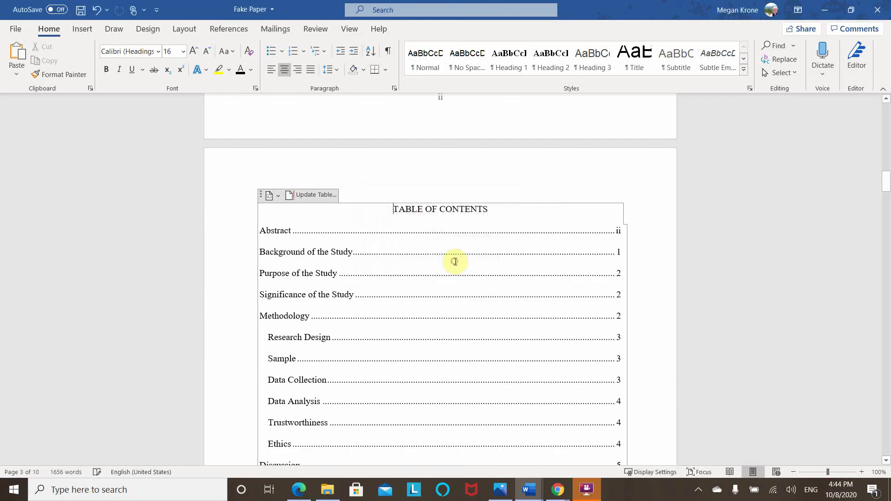
# Review the updated contents list down to References on page 7.
pyautogui.click(579, 260)
pyautogui.scroll(-5, 630, 231)
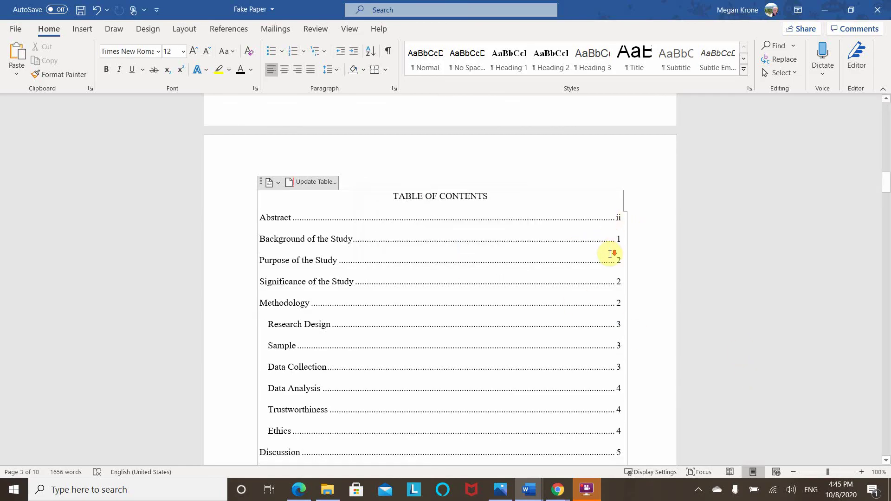
pyautogui.scroll(-3, 602, 354)
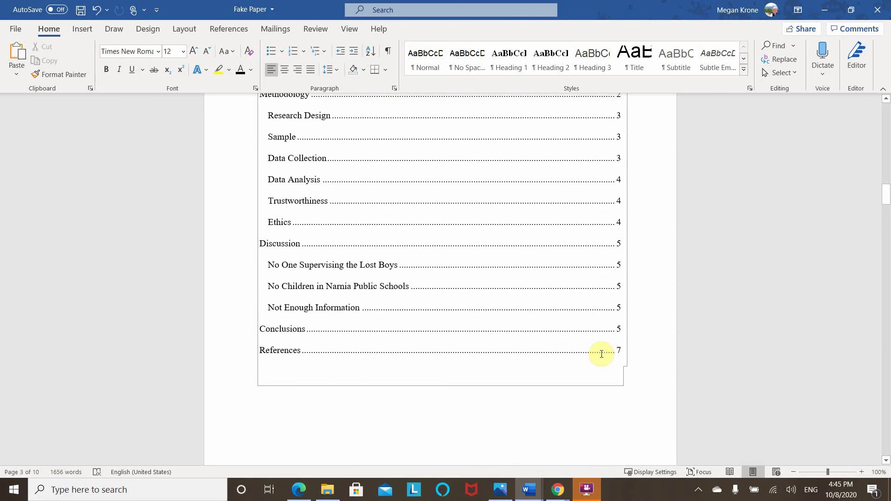
pyautogui.scroll(4, 601, 354)
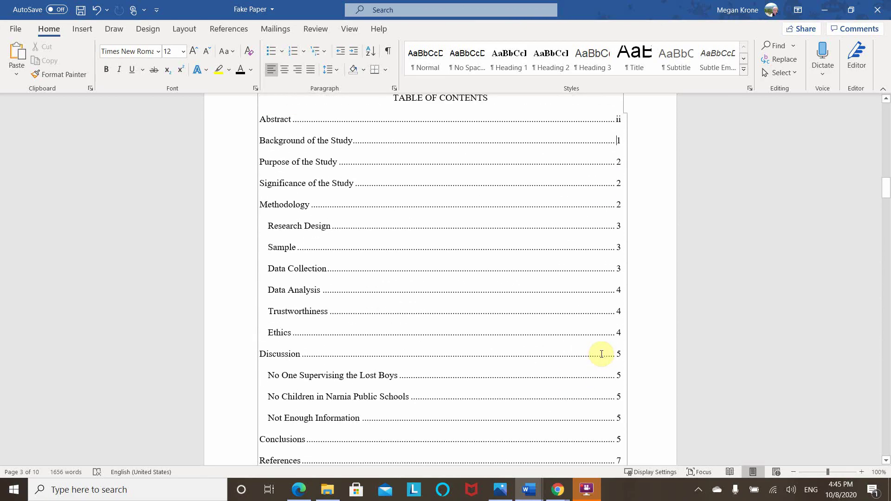
pyautogui.click(621, 120)
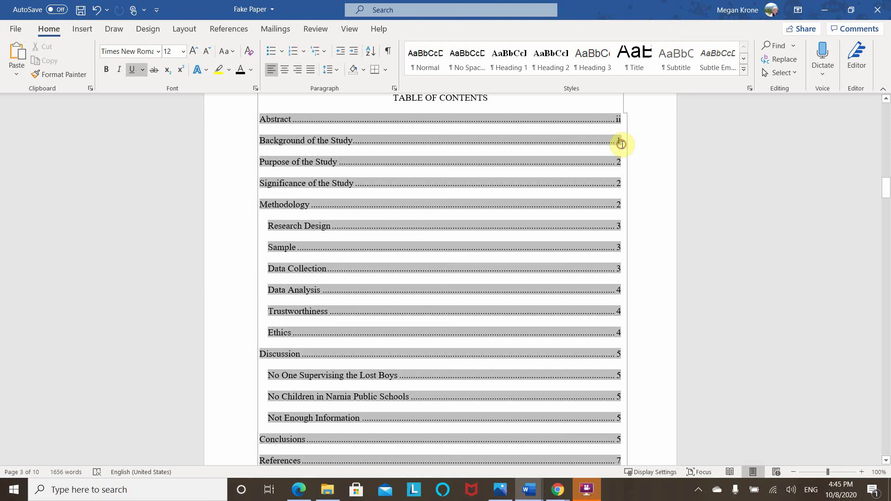
pyautogui.scroll(-5, 635, 262)
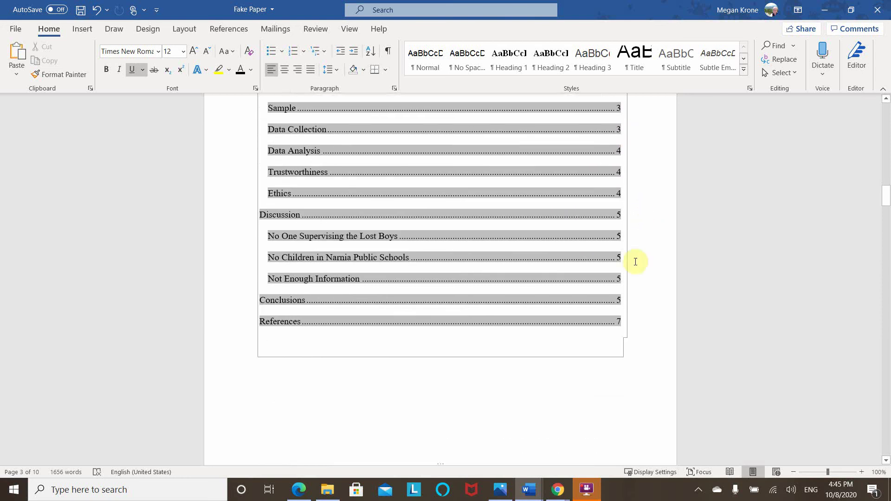
# Deselect the contents list and return to the 'Stress and Learning' title page.
pyautogui.click(563, 398)
pyautogui.scroll(-1, 565, 396)
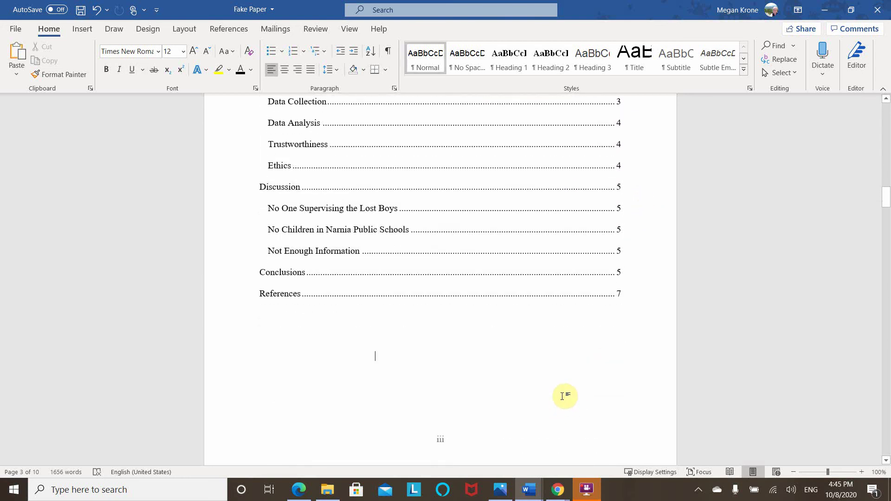
pyautogui.scroll(15, 563, 396)
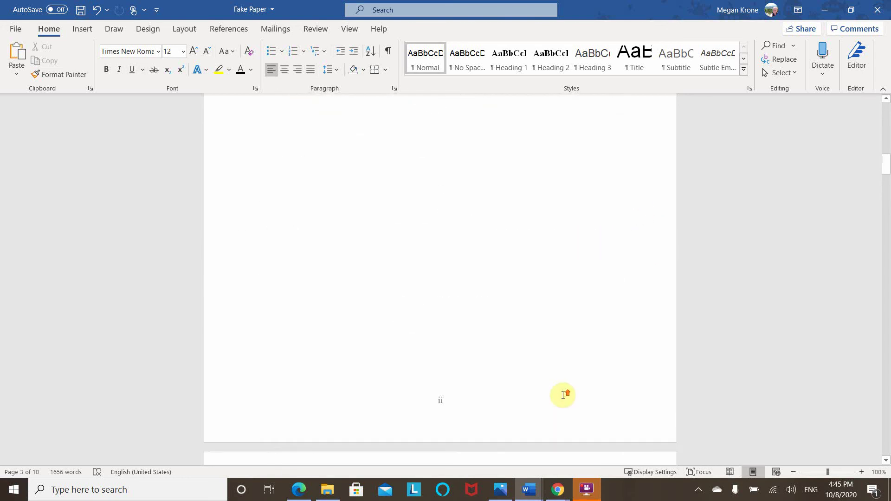
pyautogui.scroll(20, 563, 395)
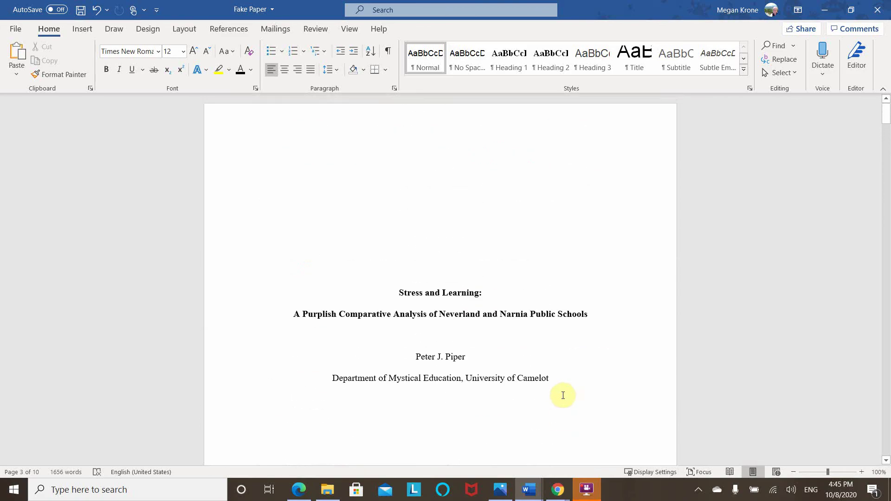